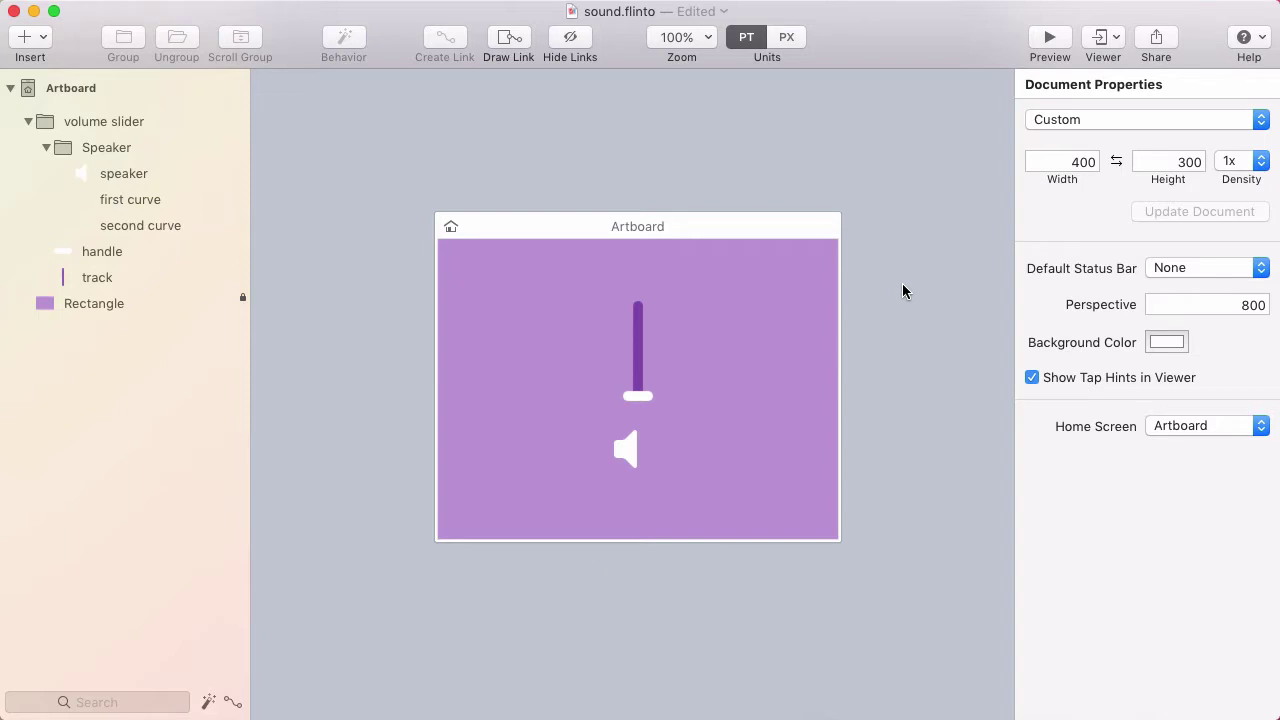
Make both sound-wave curves fully opaque, then clear the selection.
click(637, 386)
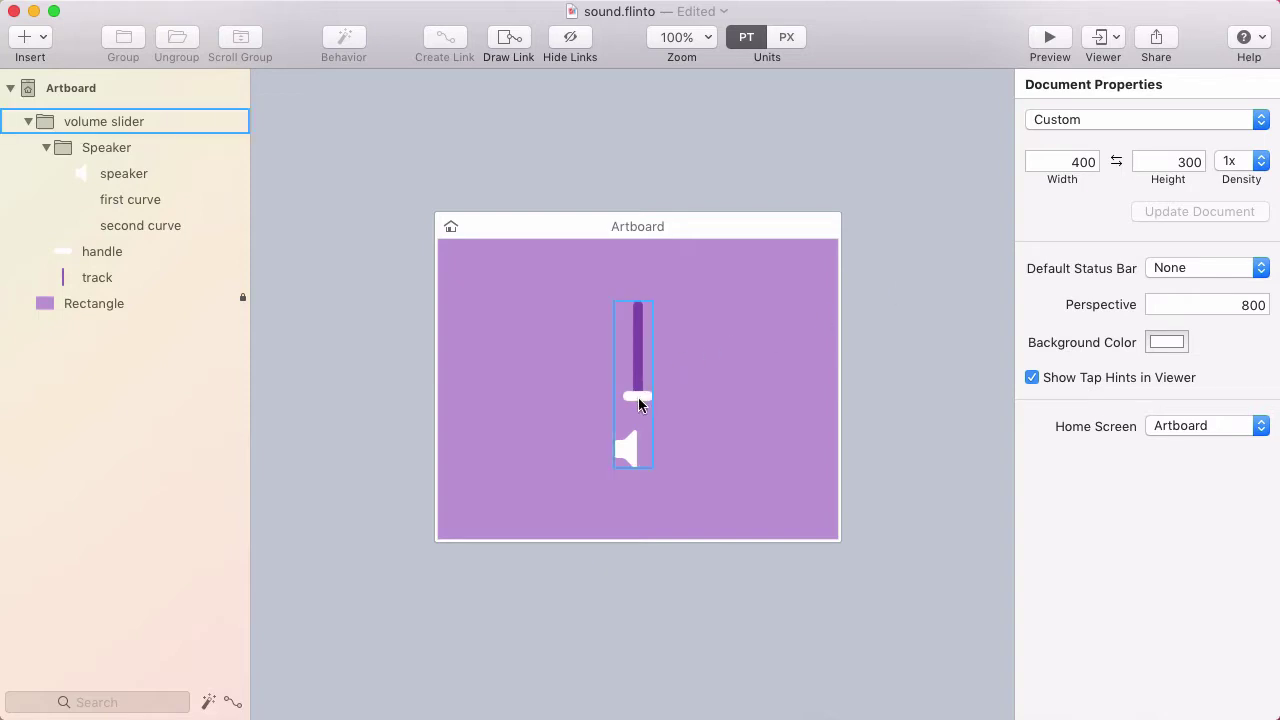
click(800, 475)
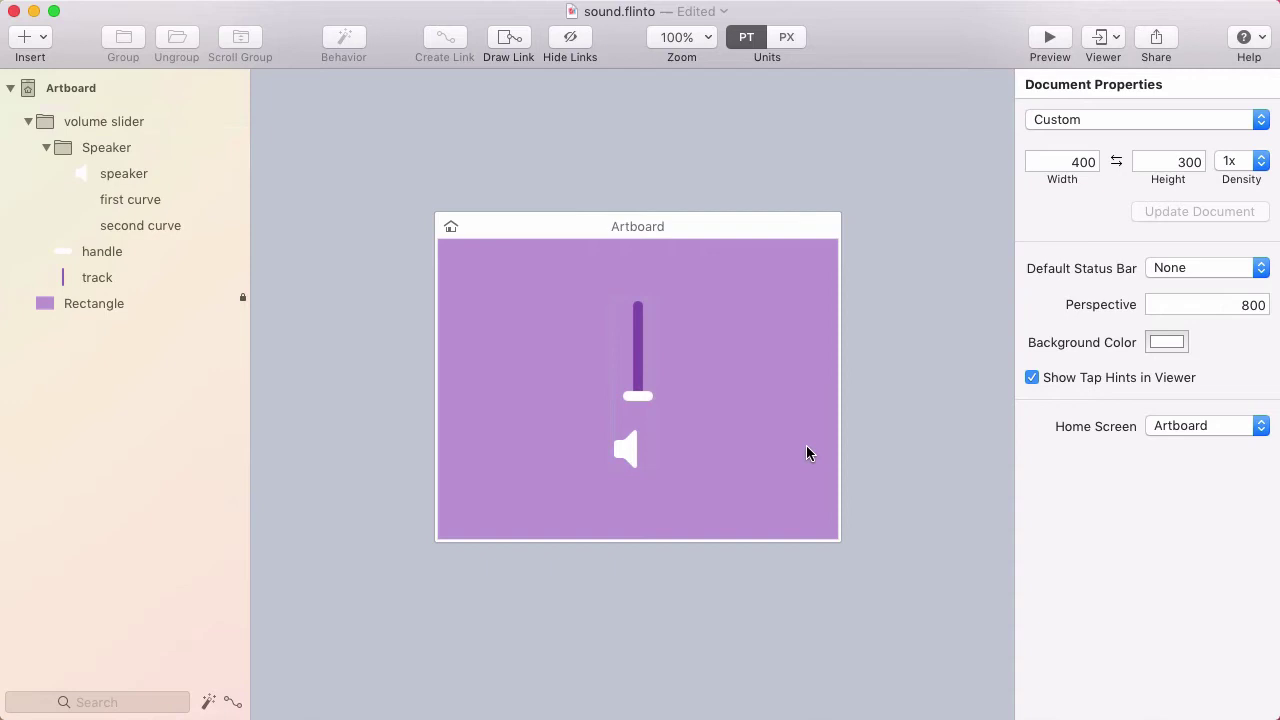
click(127, 198)
shift+click(124, 224)
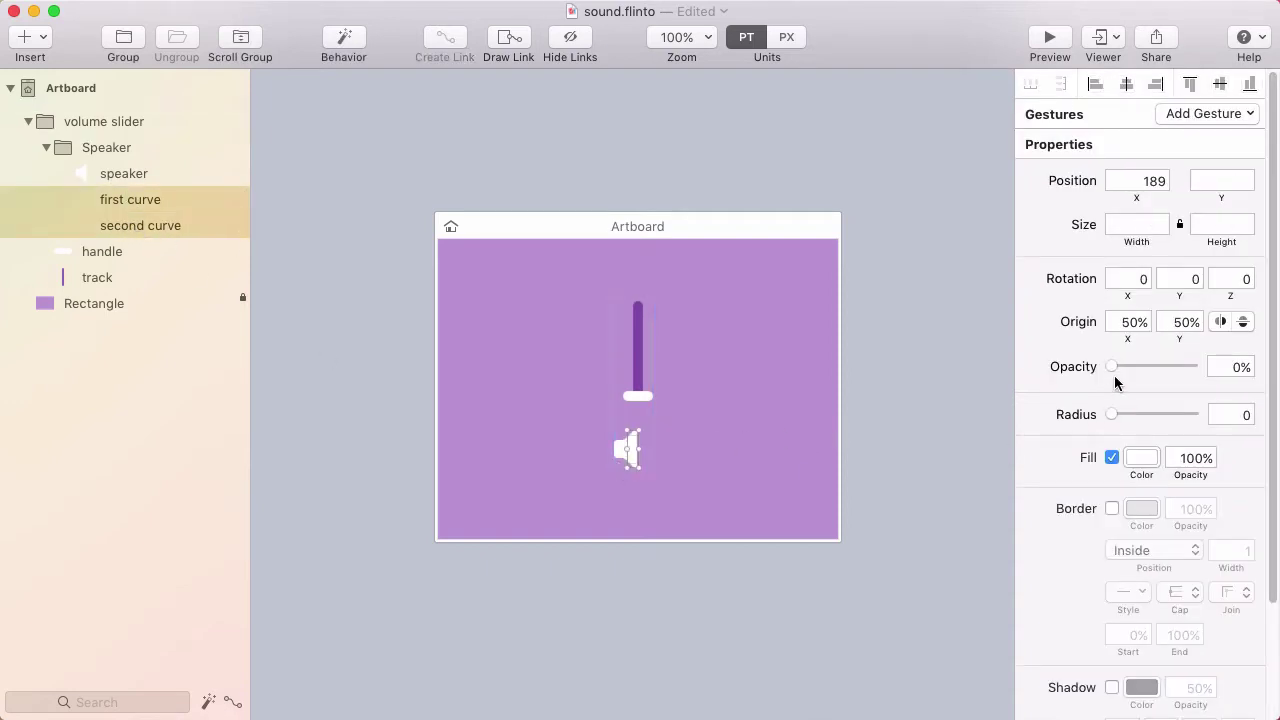
drag(1113, 370, 1197, 367)
click(894, 423)
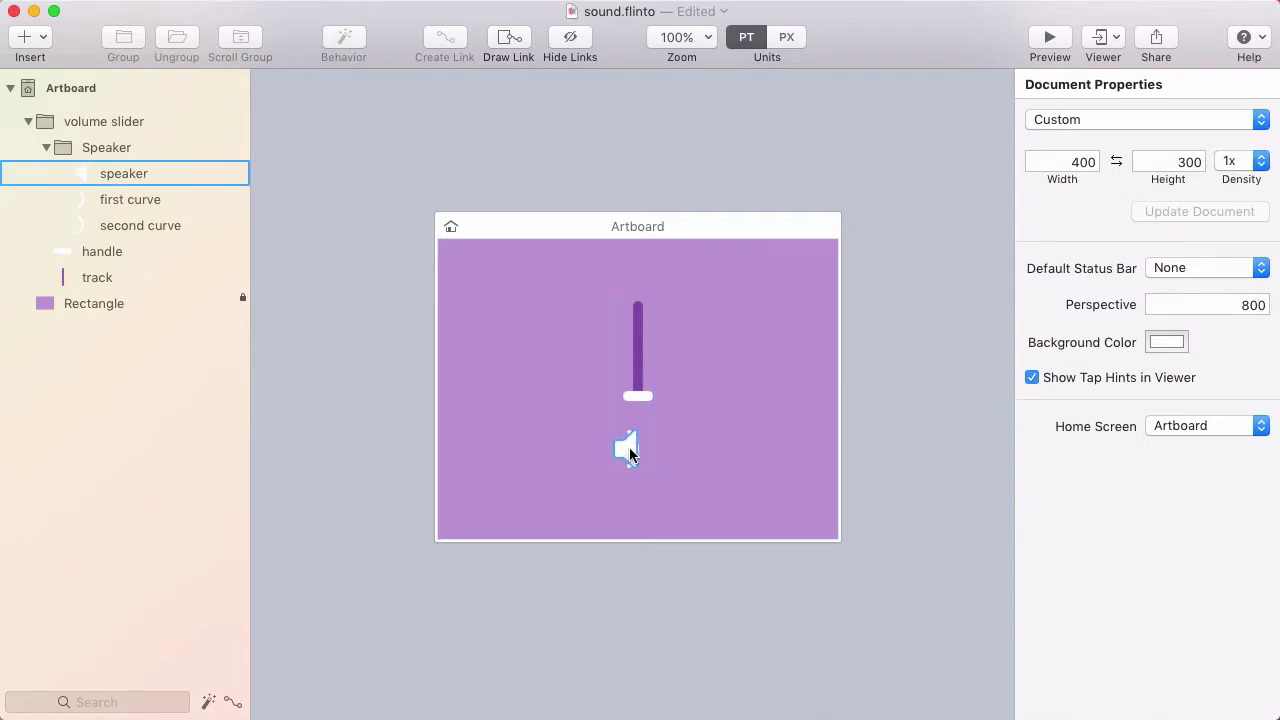
click(634, 452)
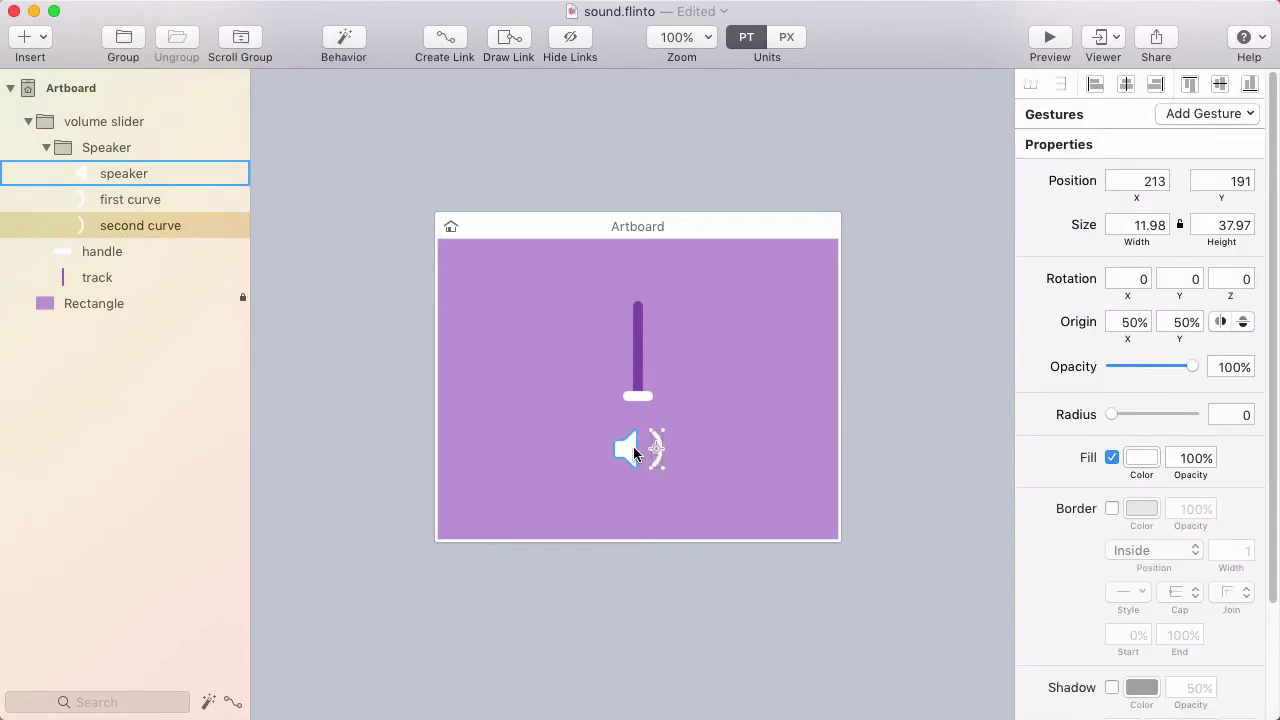
click(648, 453)
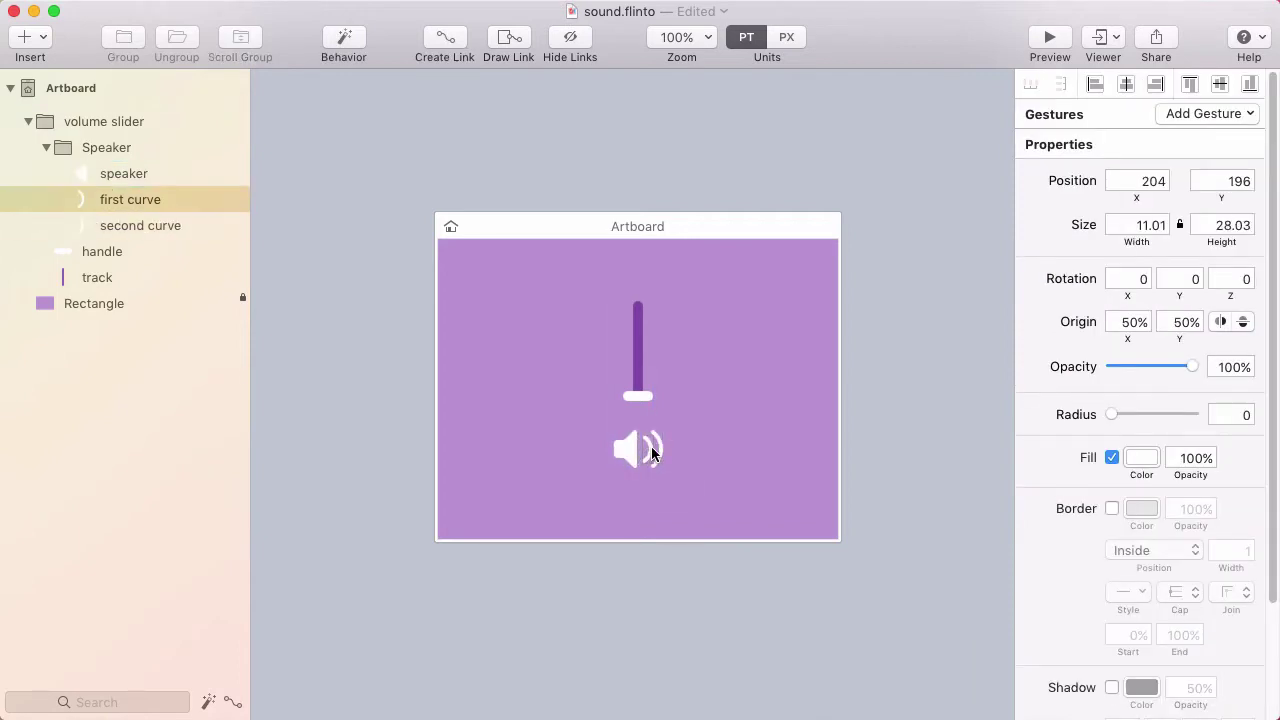
click(922, 427)
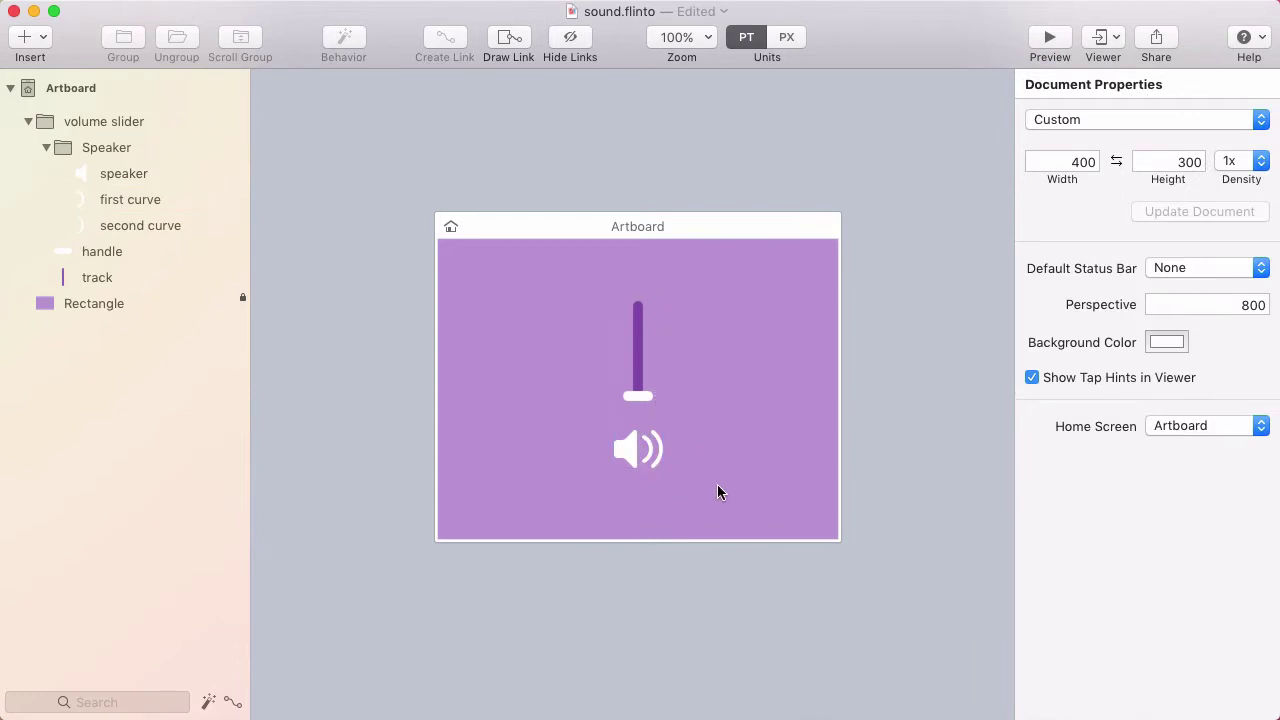
Wrap the slider handle in a vertical scroll group stretched up to 100 tall over the track.
double_click(640, 397)
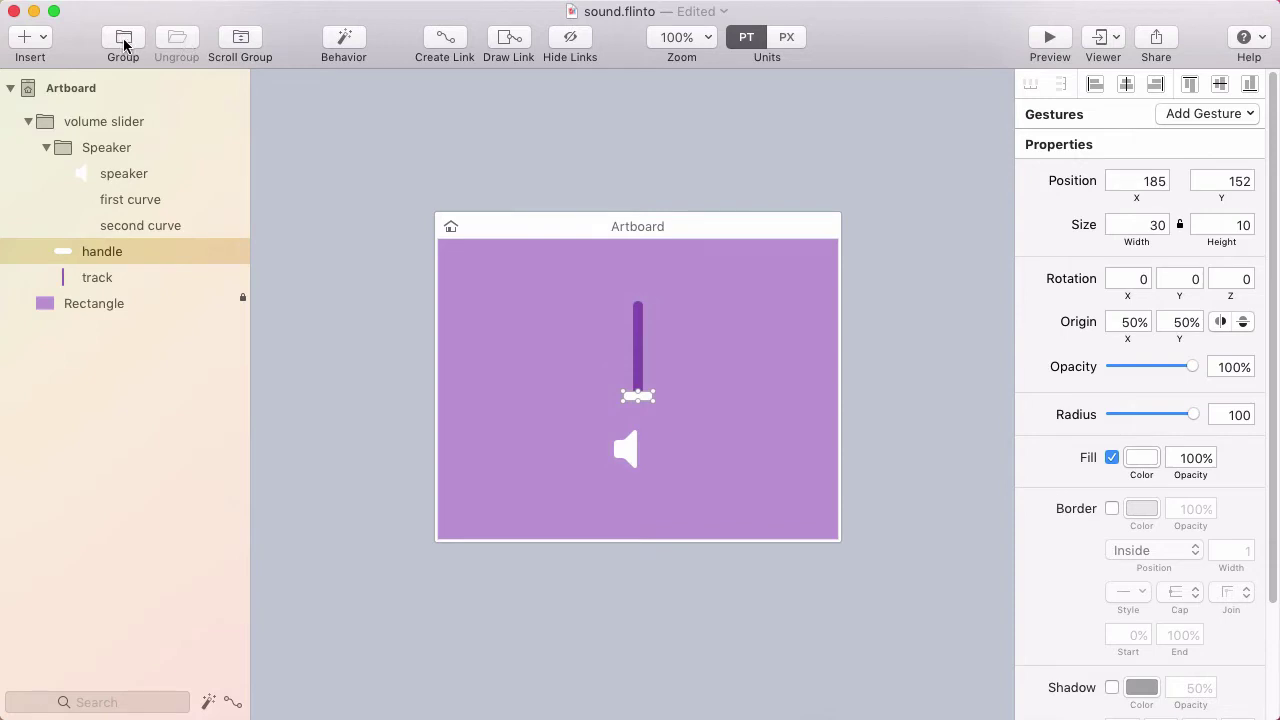
click(251, 45)
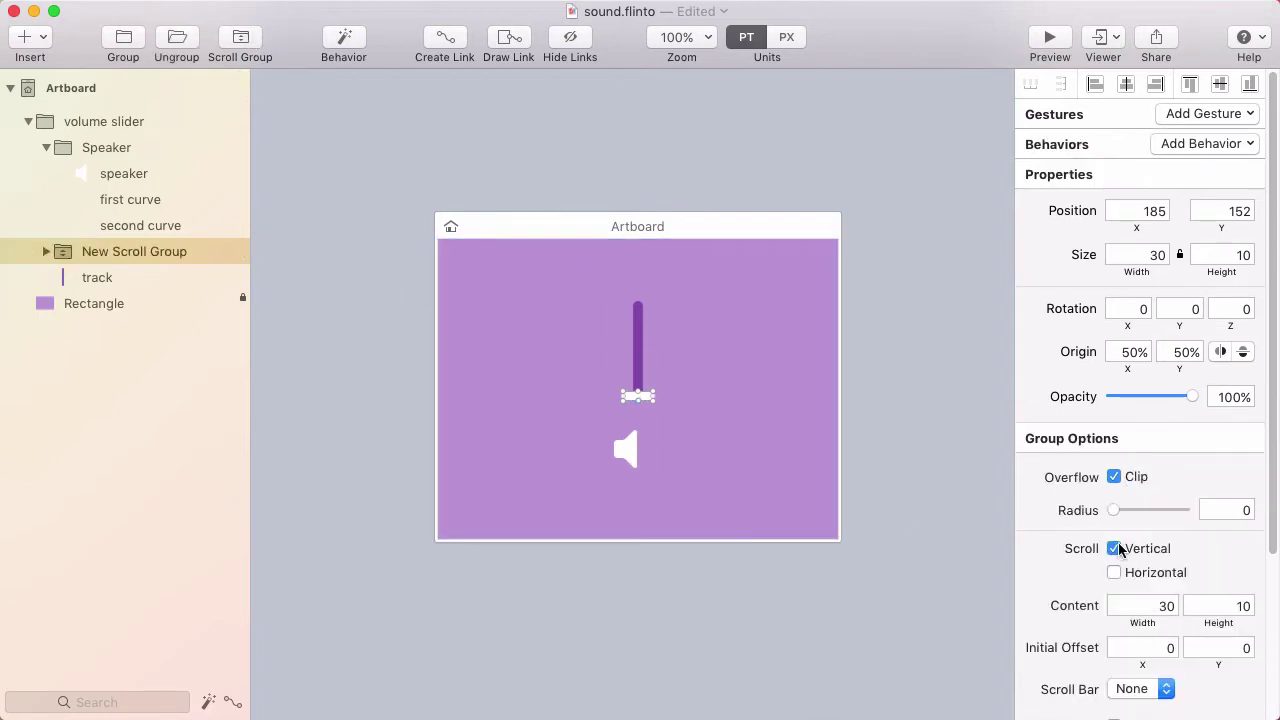
drag(638, 391, 647, 300)
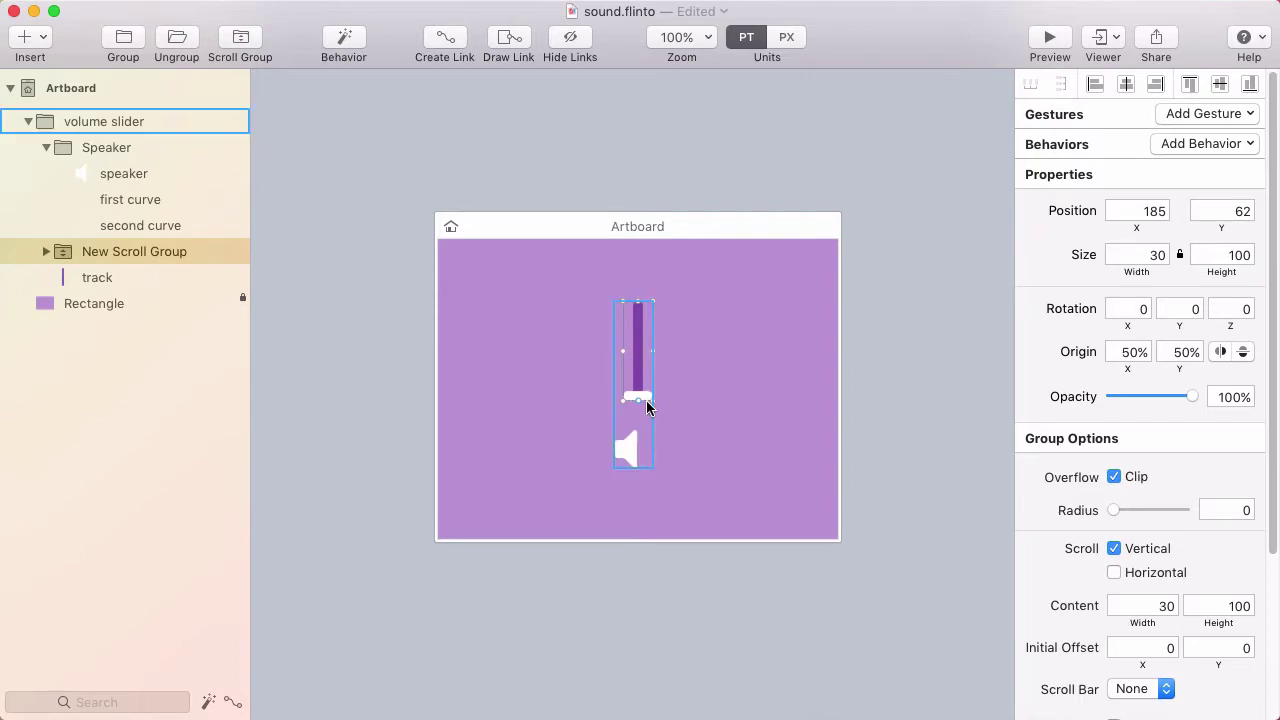
Preview the prototype and drag the slider knob up and down the track several times.
key(super+p)
drag(900, 314, 903, 251)
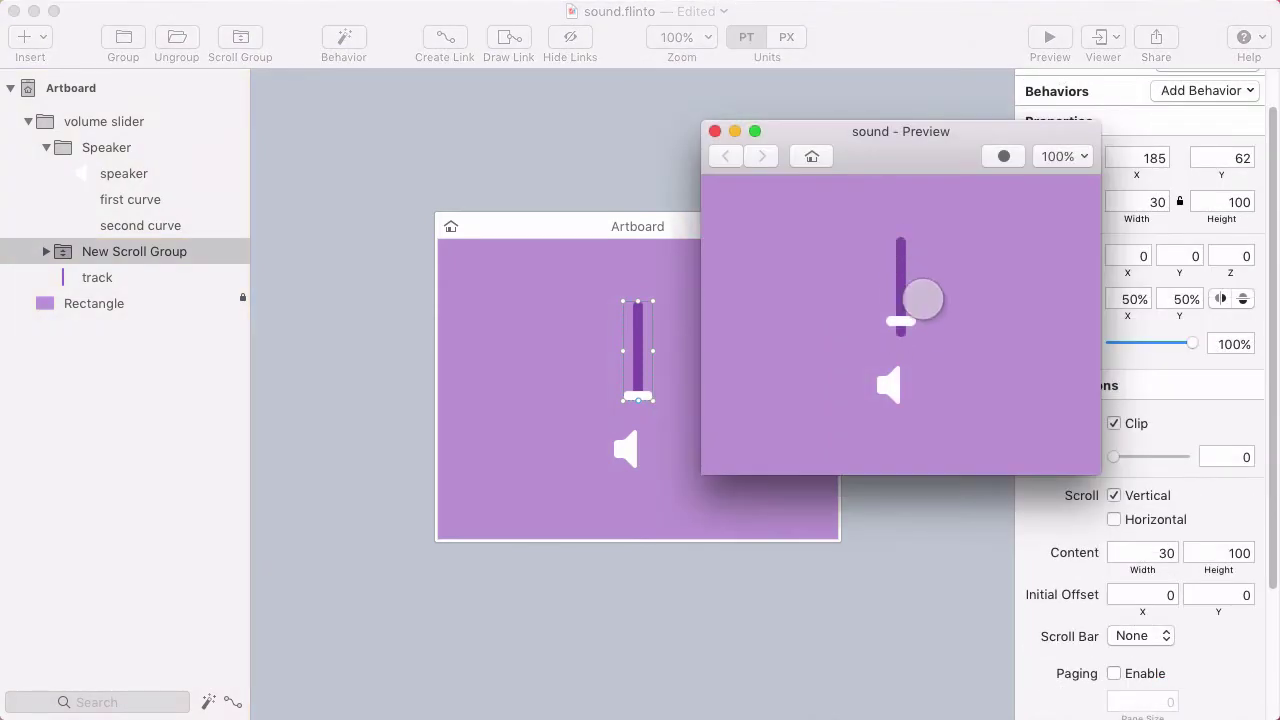
drag(906, 331, 903, 251)
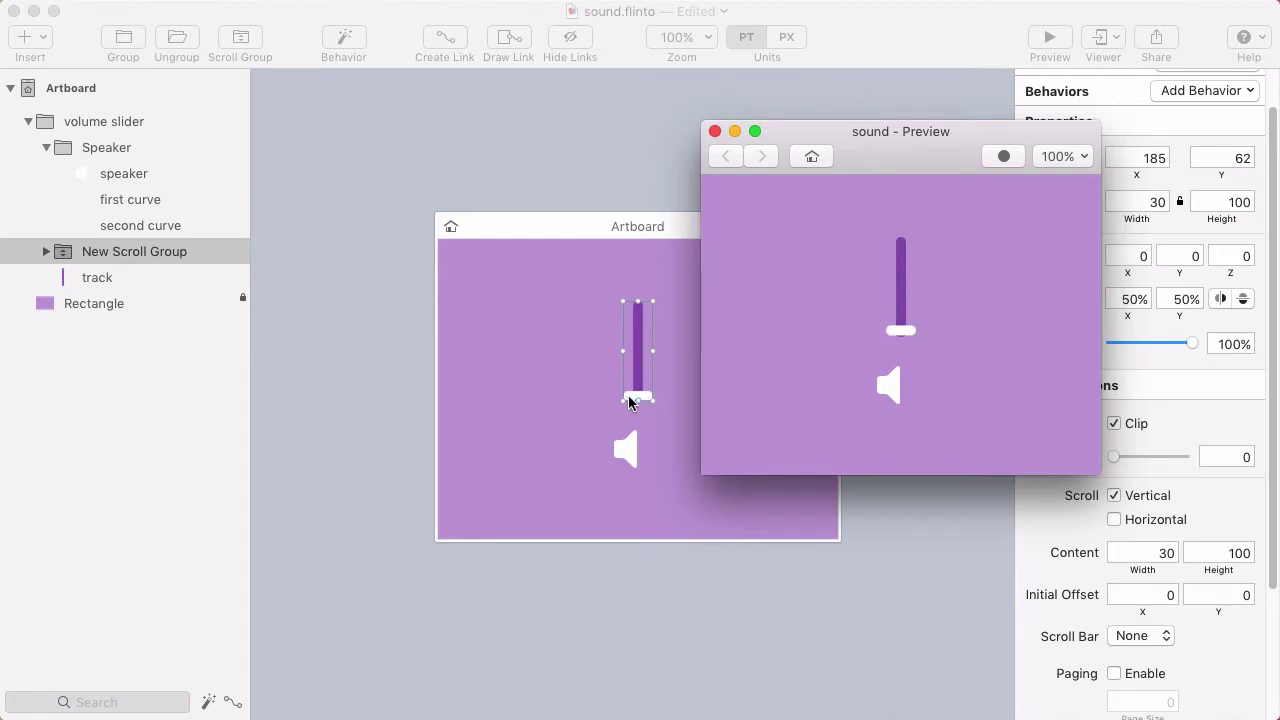
drag(903, 325, 914, 394)
drag(900, 332, 903, 303)
Extend the scroll group's content down to 228 tall past the speaker, then retest the knob in preview.
click(634, 354)
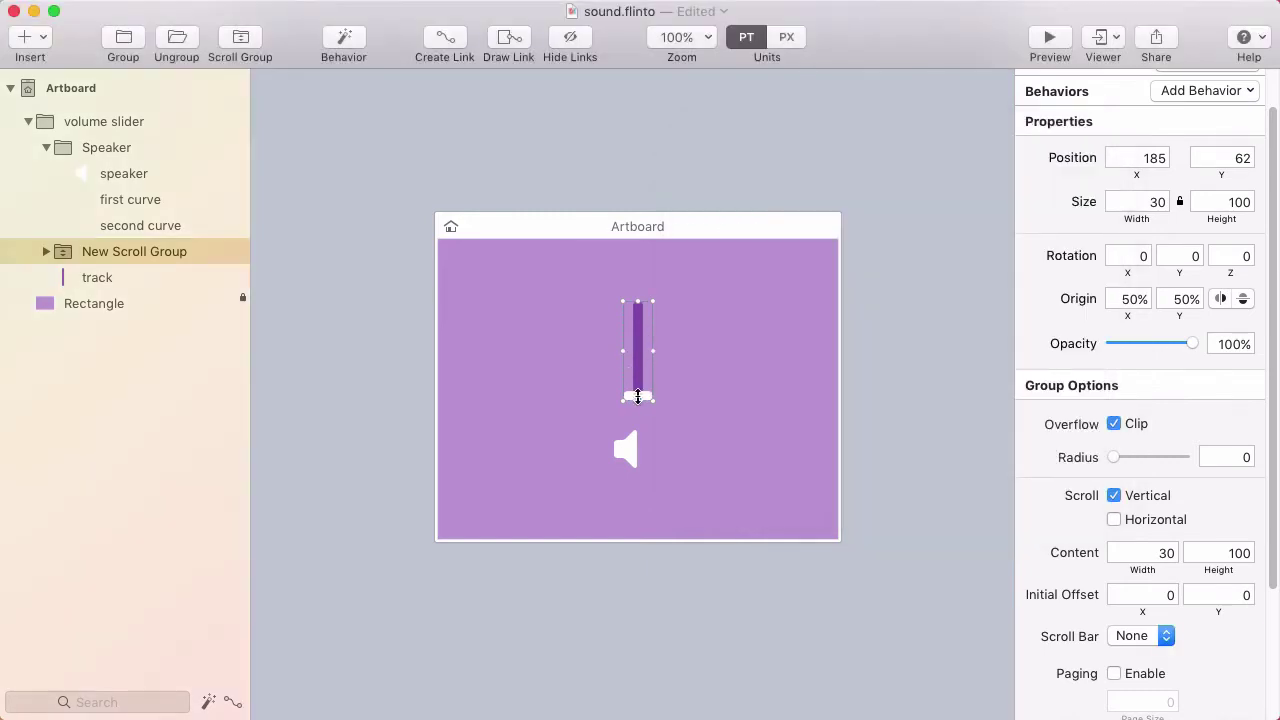
drag(639, 397, 637, 464)
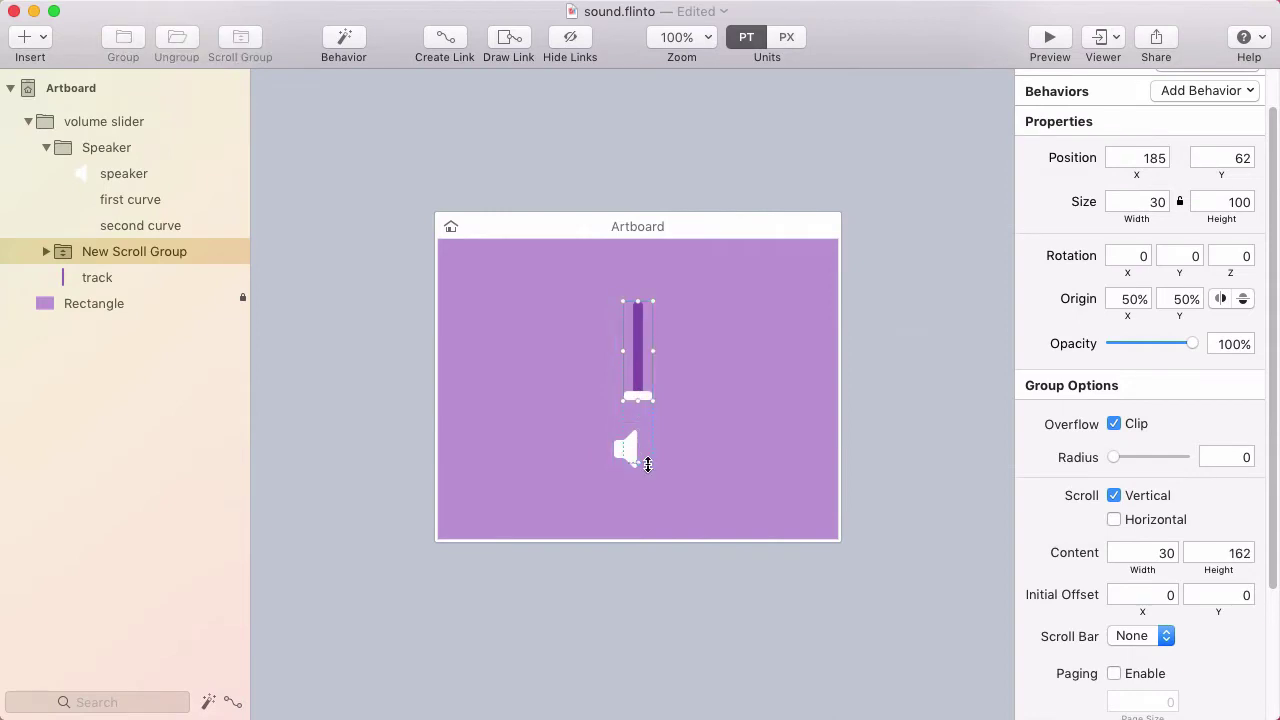
drag(651, 501, 651, 502)
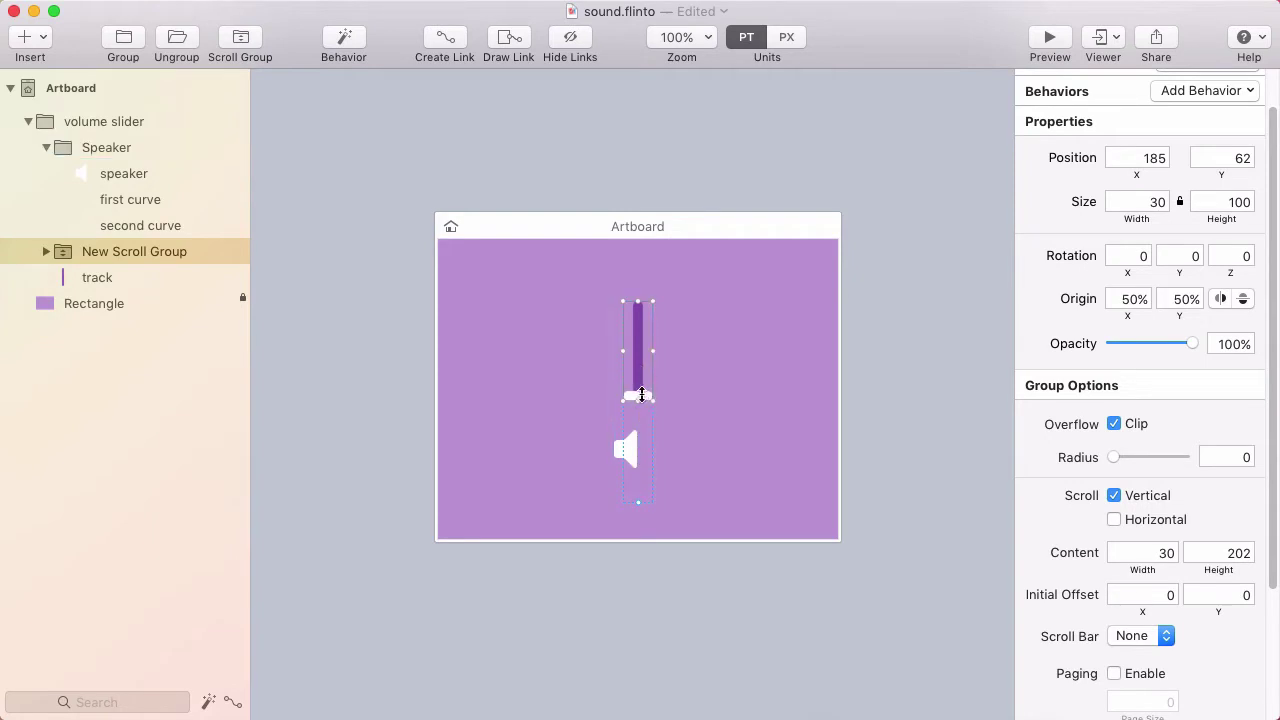
drag(641, 503, 640, 528)
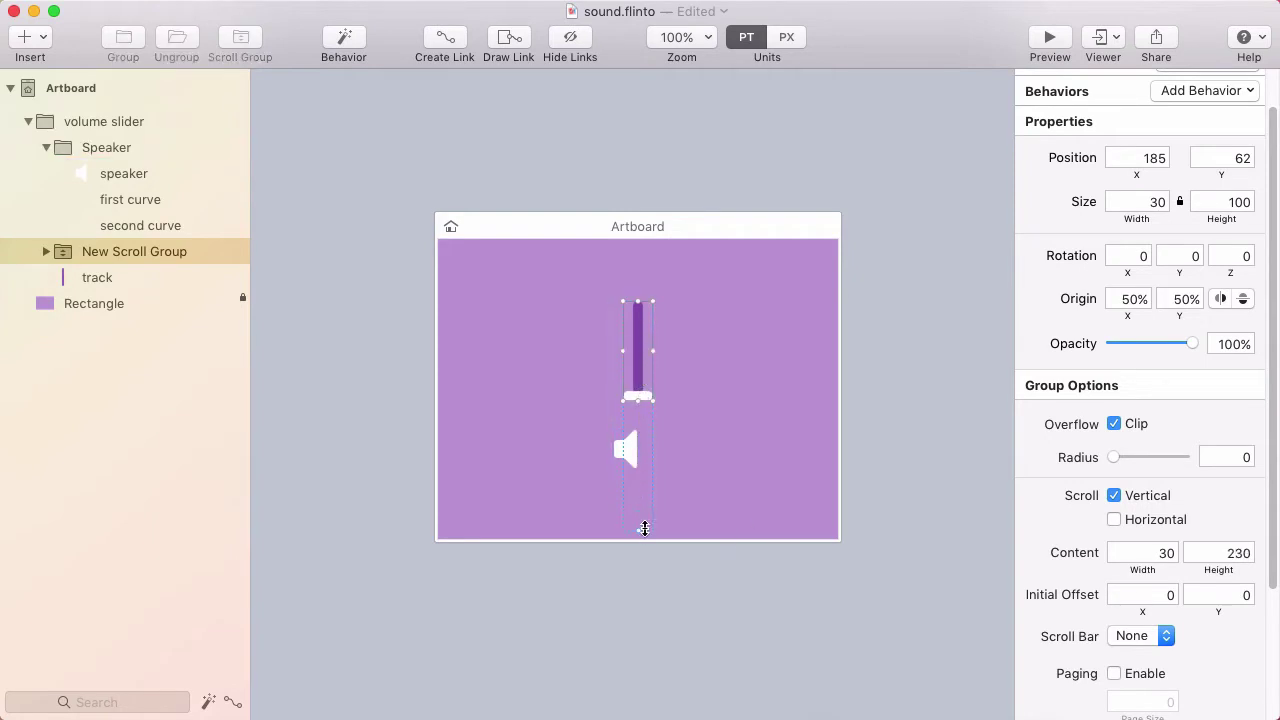
key(super+p)
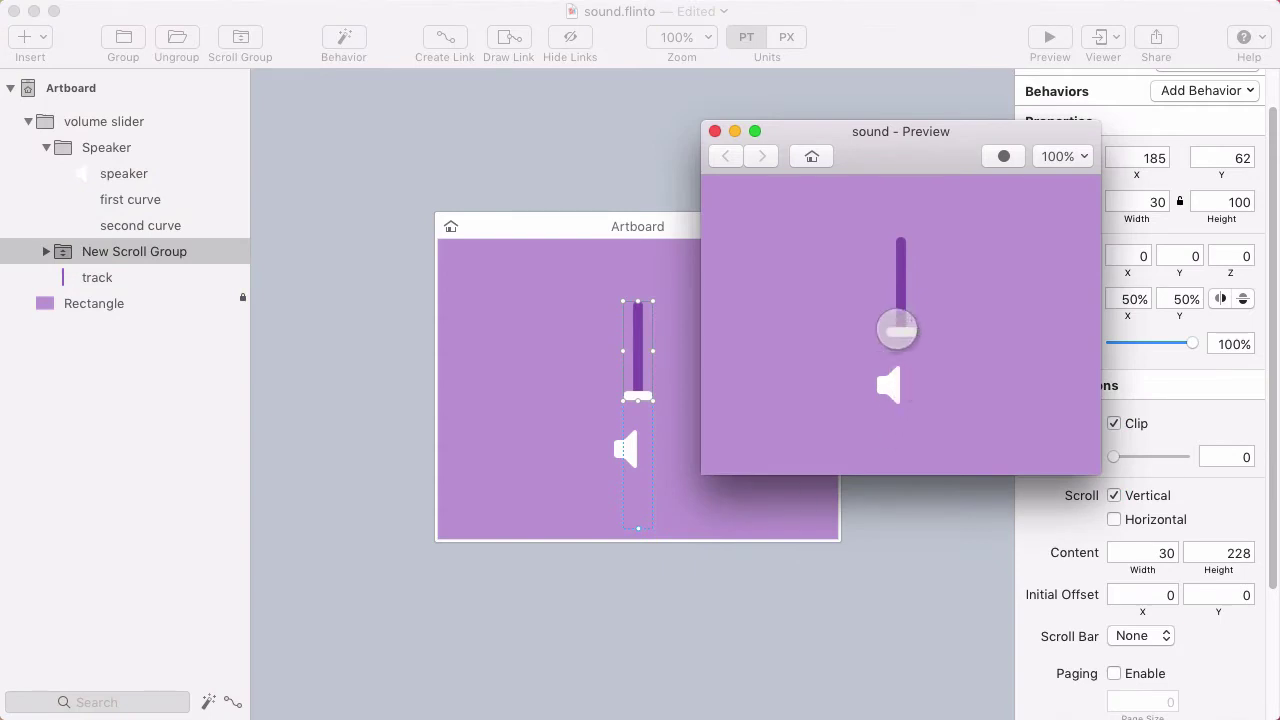
mouse_move(894, 323)
mouse_down()
mouse_move(923, 286)
mouse_move(917, 277)
mouse_move(903, 314)
mouse_move(903, 271)
mouse_move(902, 304)
mouse_up()
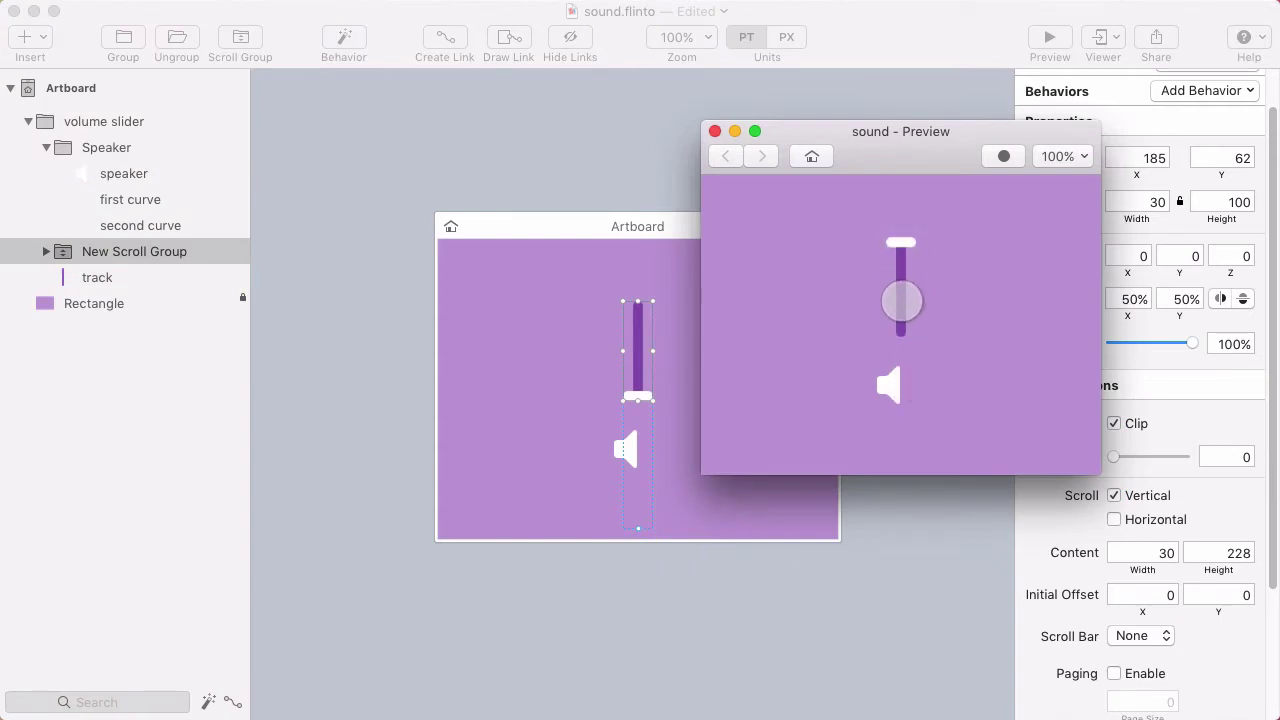
Change the New Scroll Group's content height to 200 and drag the slider in preview to test it.
click(650, 344)
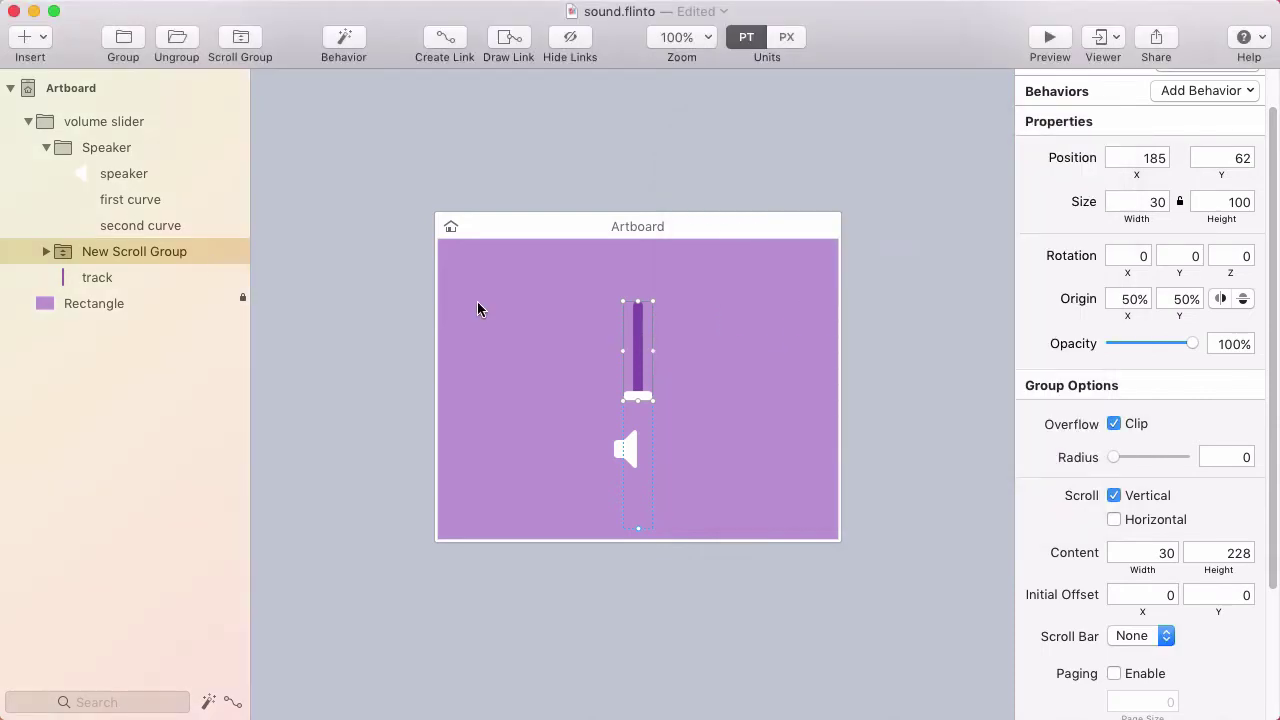
click(99, 280)
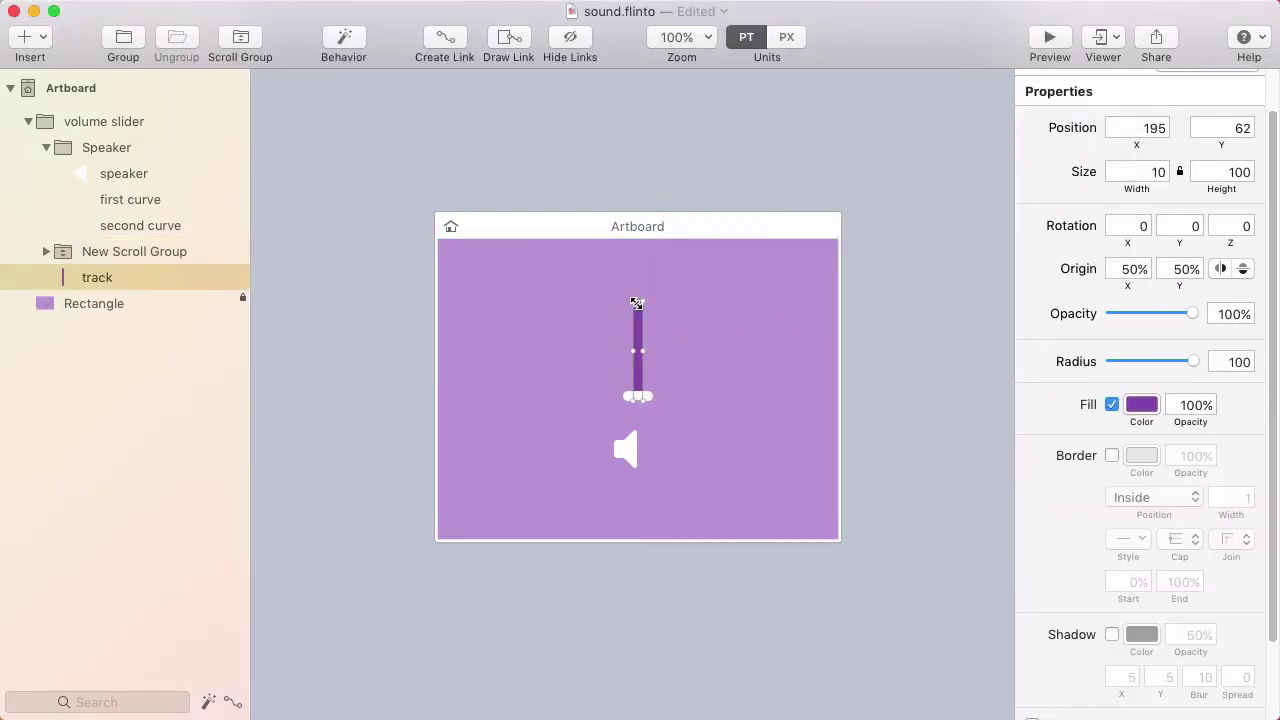
click(1219, 171)
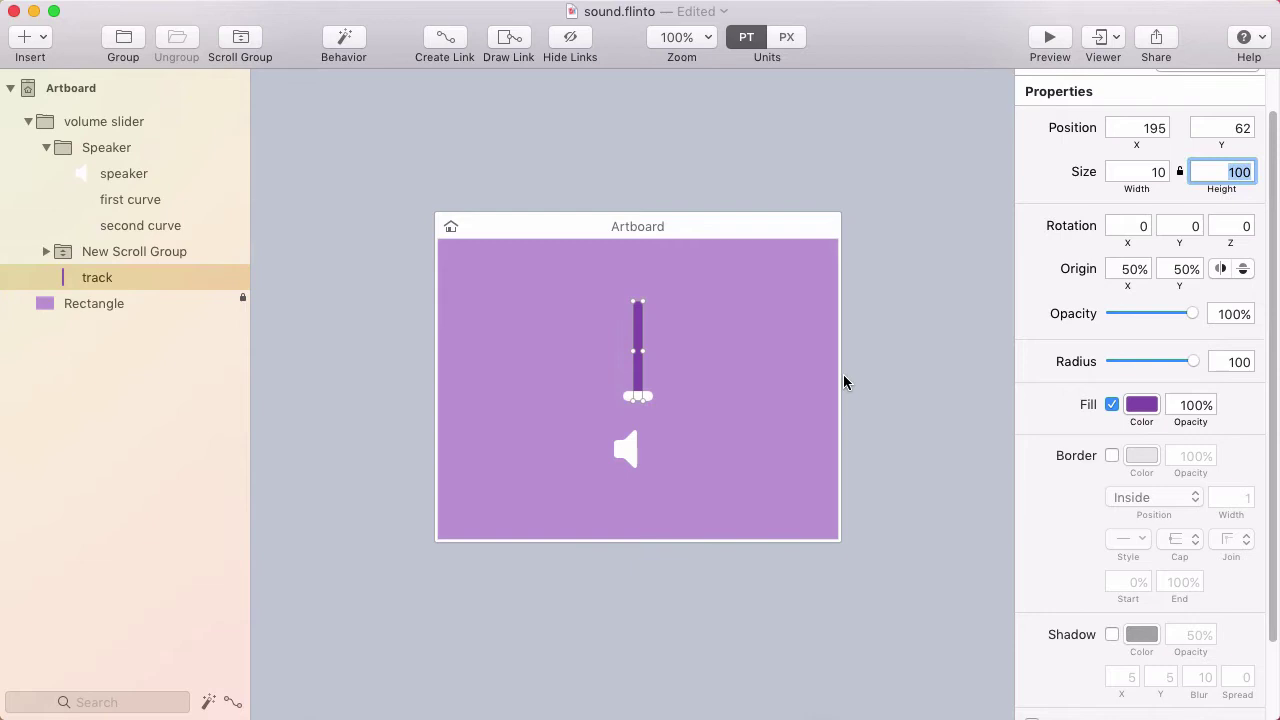
click(637, 380)
click(638, 378)
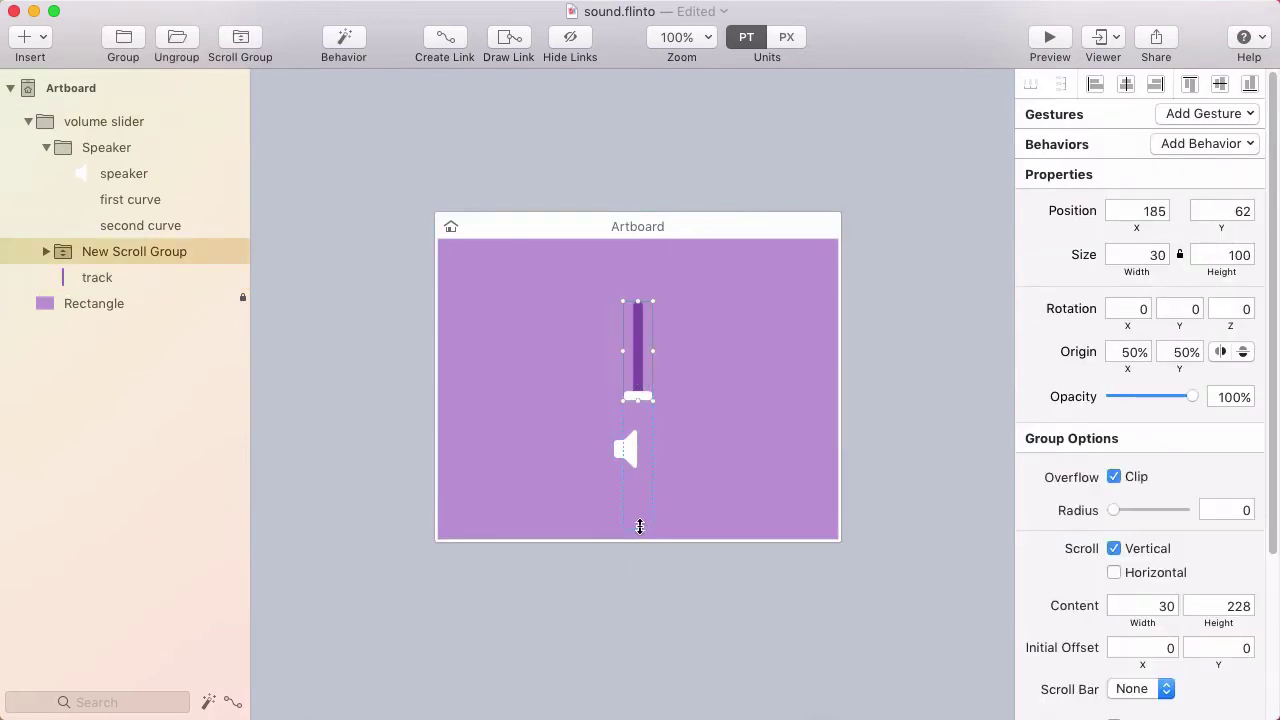
mouse_move(638, 528)
mouse_down()
mouse_move(638, 464)
mouse_move(636, 511)
mouse_up()
scroll(1214, 565, down, 2)
click(1236, 577)
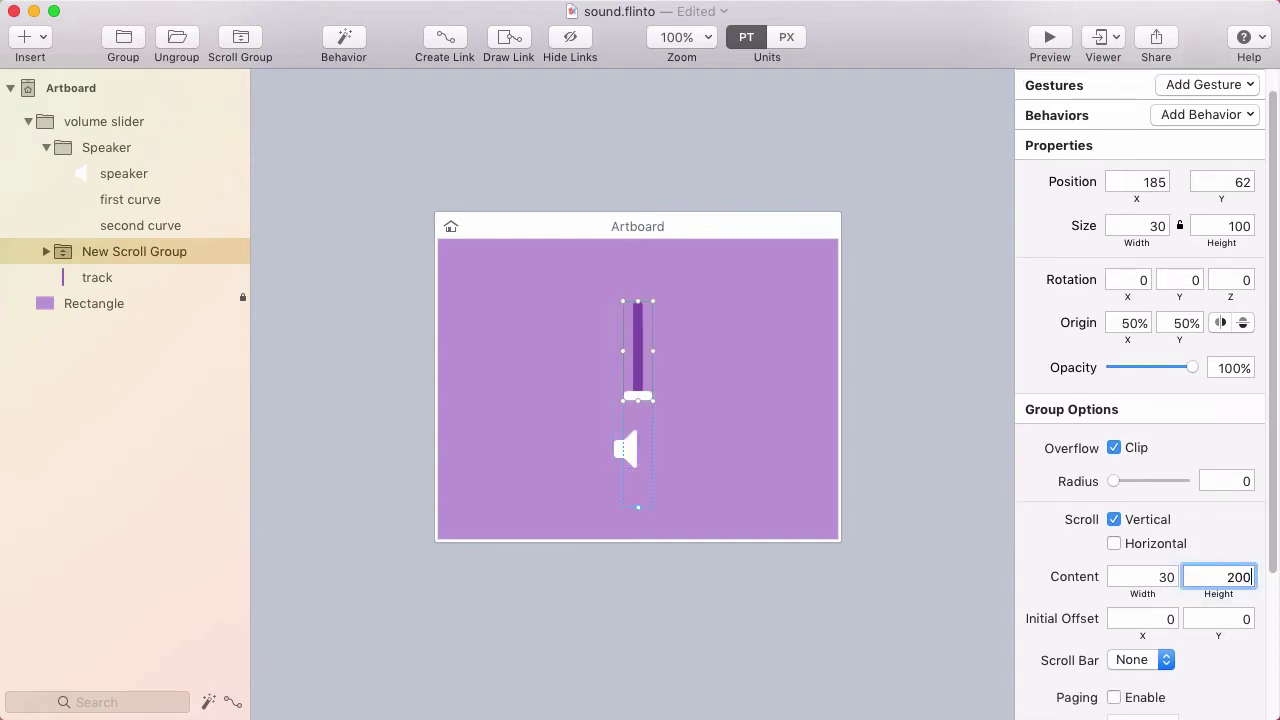
key(Tab)
key(super+p)
mouse_move(903, 274)
mouse_down()
mouse_move(908, 251)
mouse_move(900, 294)
mouse_move(929, 263)
mouse_move(908, 300)
mouse_move(906, 349)
mouse_move(938, 237)
mouse_move(911, 274)
mouse_move(920, 257)
mouse_move(900, 263)
mouse_move(943, 351)
mouse_move(903, 283)
mouse_move(904, 254)
mouse_up()
Reduce the New Scroll Group's content height from 200 to 190 by entering -10, then test in preview.
click(638, 398)
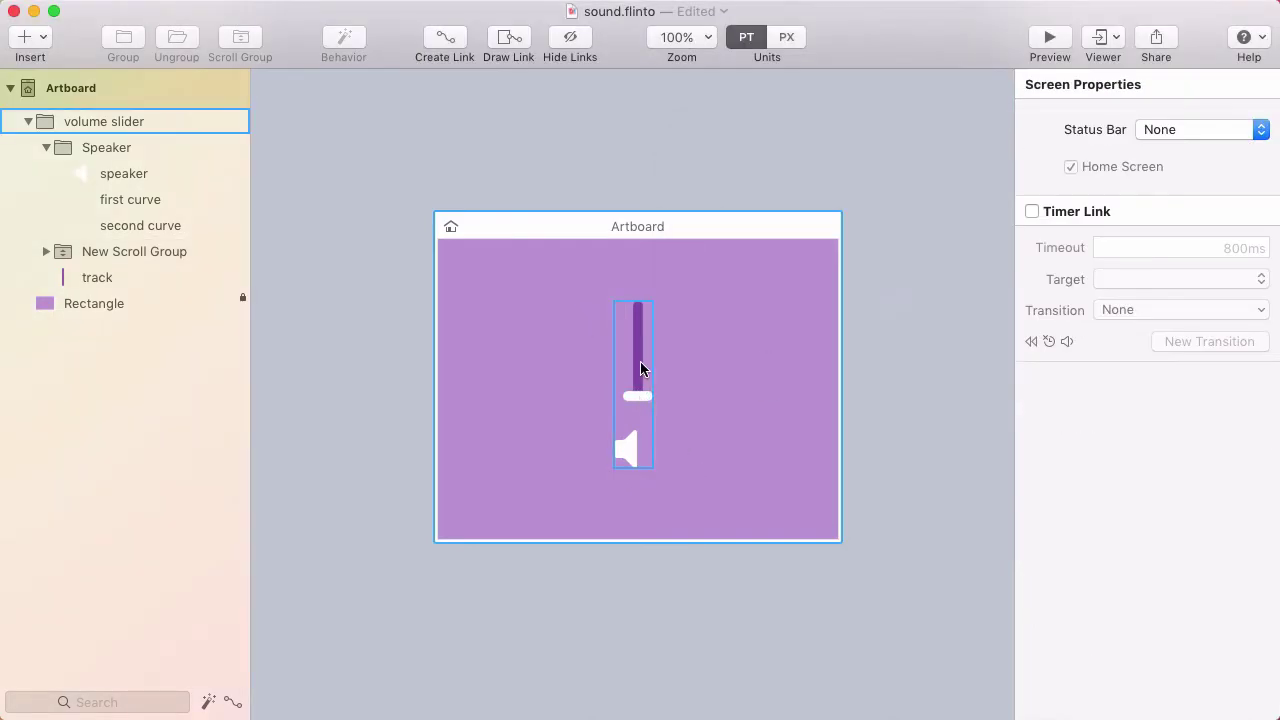
click(640, 369)
click(1225, 606)
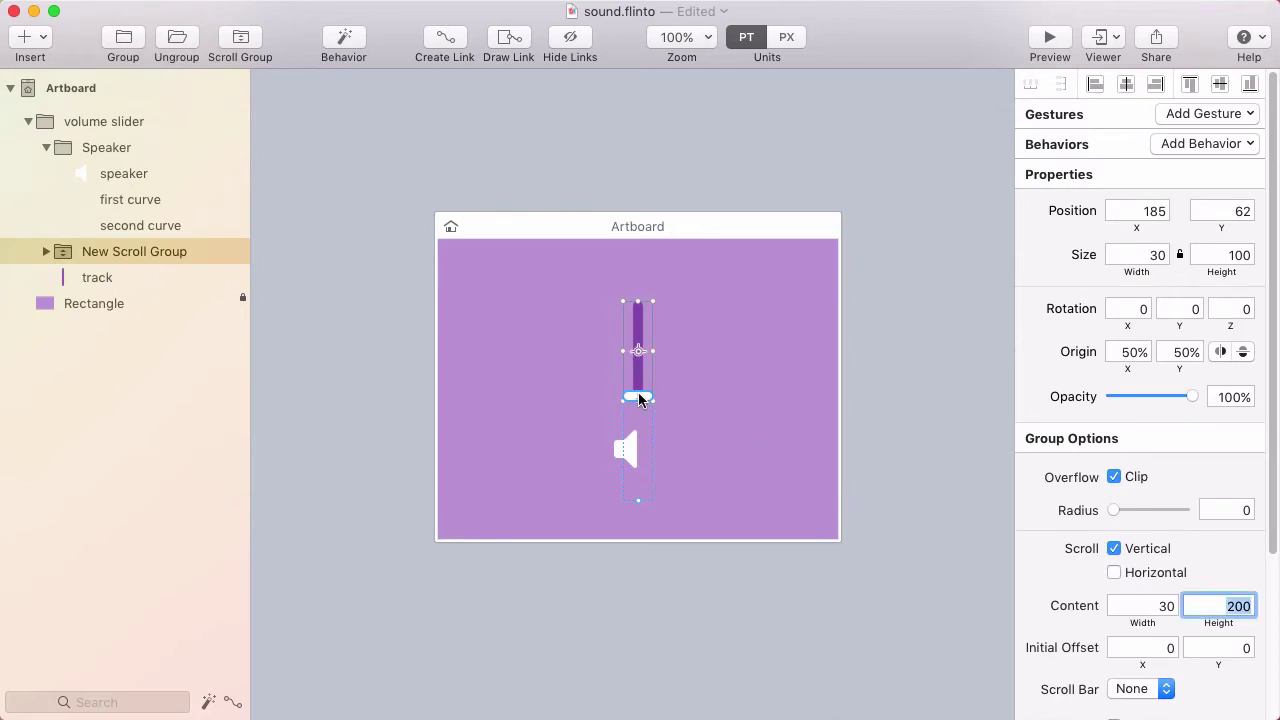
click(638, 398)
click(655, 405)
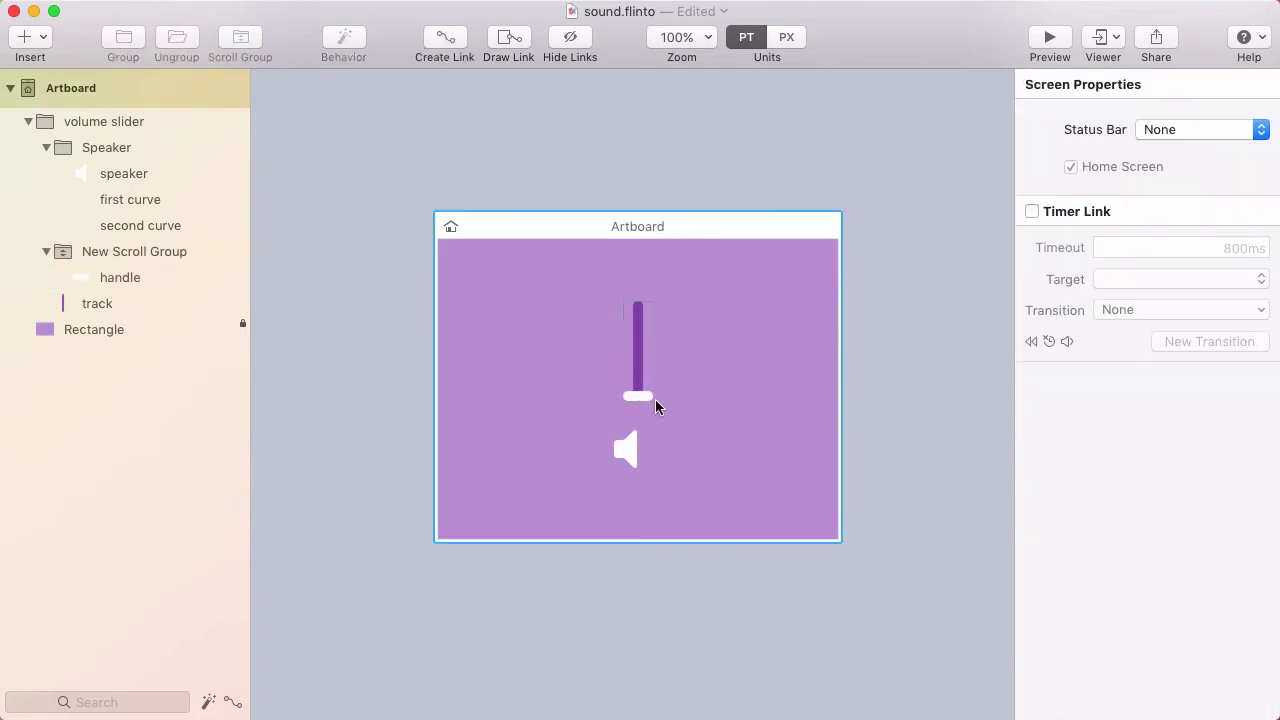
click(636, 399)
click(635, 397)
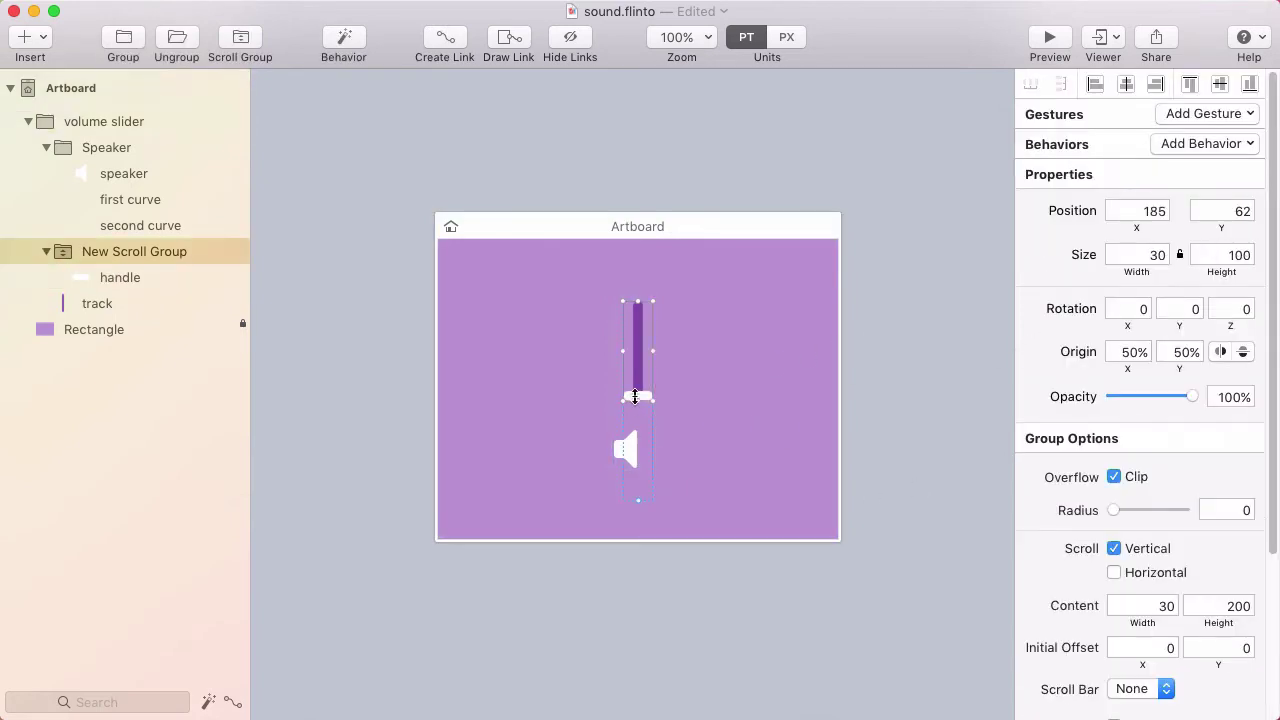
click(1219, 606)
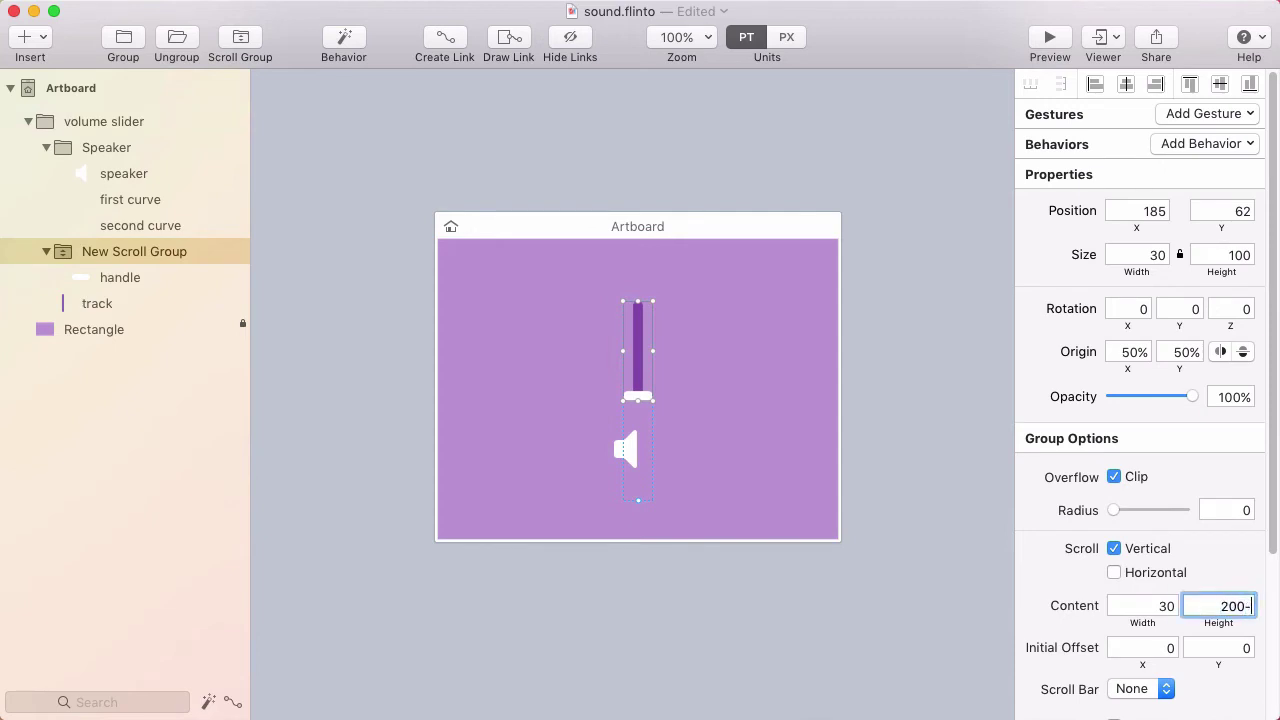
text(-10)
key(Tab)
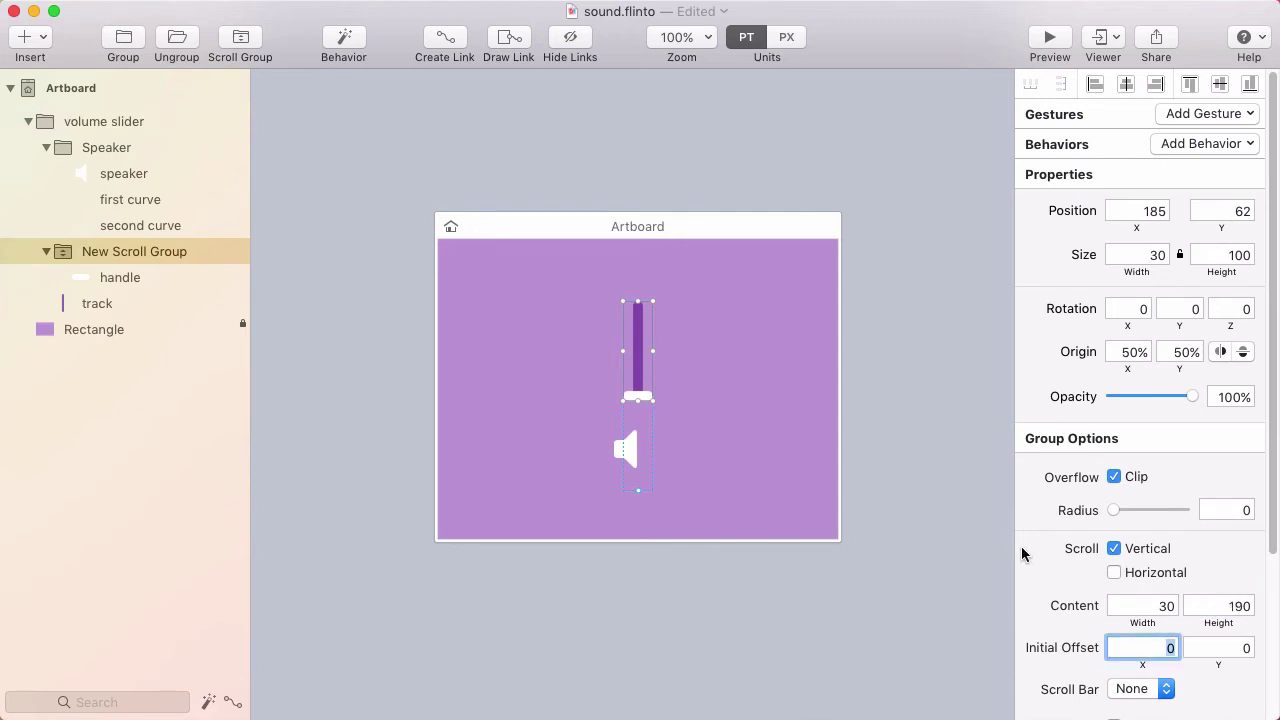
key(super+p)
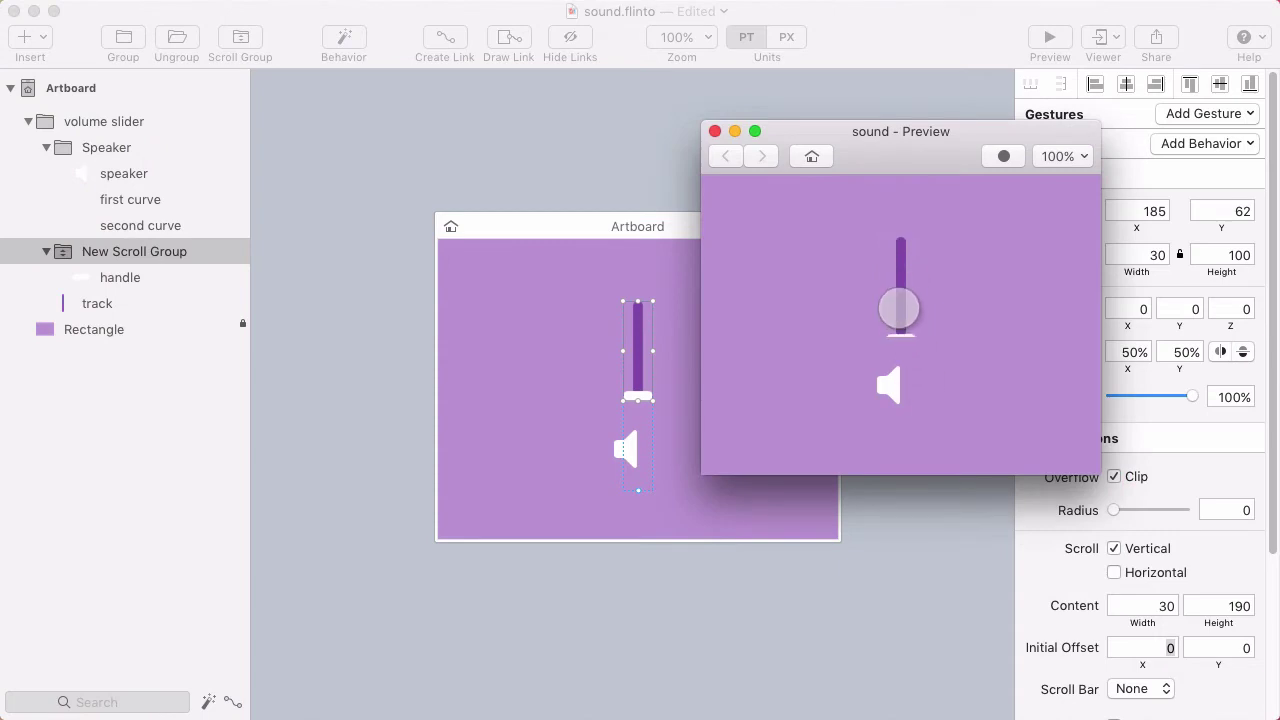
mouse_move(899, 308)
mouse_down()
mouse_move(909, 277)
mouse_move(919, 332)
mouse_move(903, 286)
mouse_move(897, 300)
mouse_move(921, 203)
mouse_move(916, 294)
mouse_up()
Select the New Scroll Group and scroll its inspector down to the Options section.
click(638, 195)
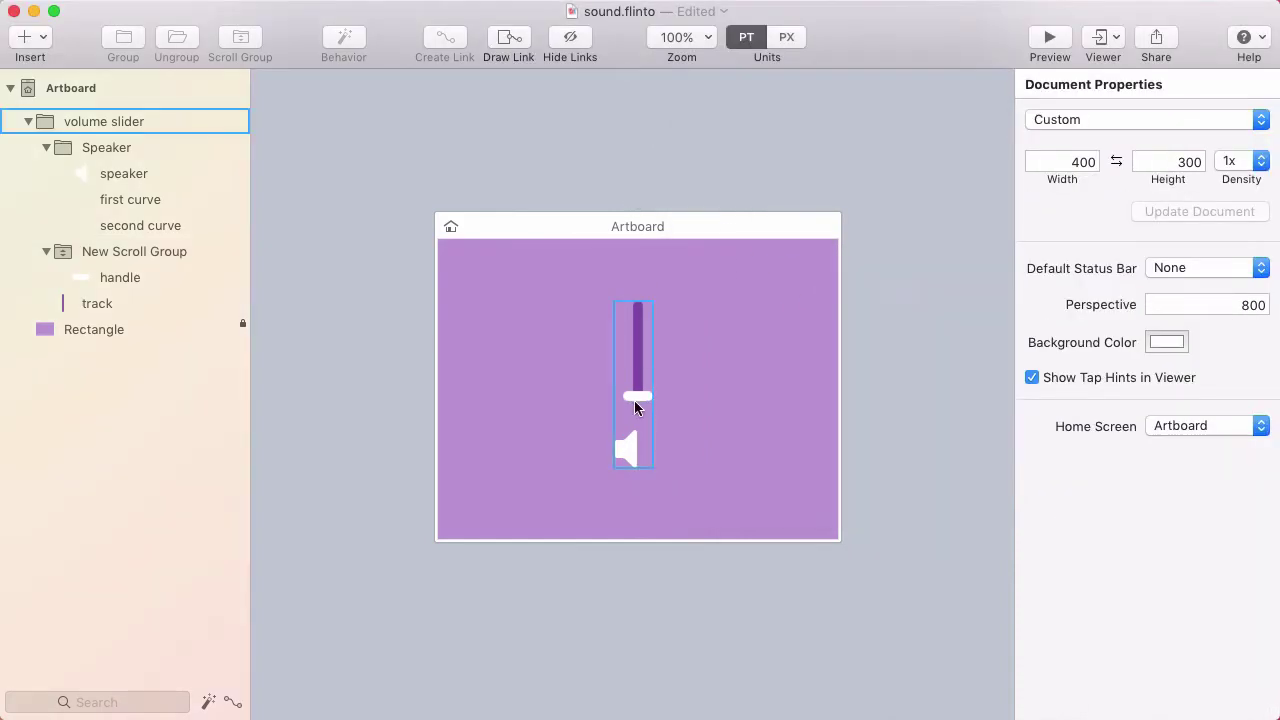
click(639, 400)
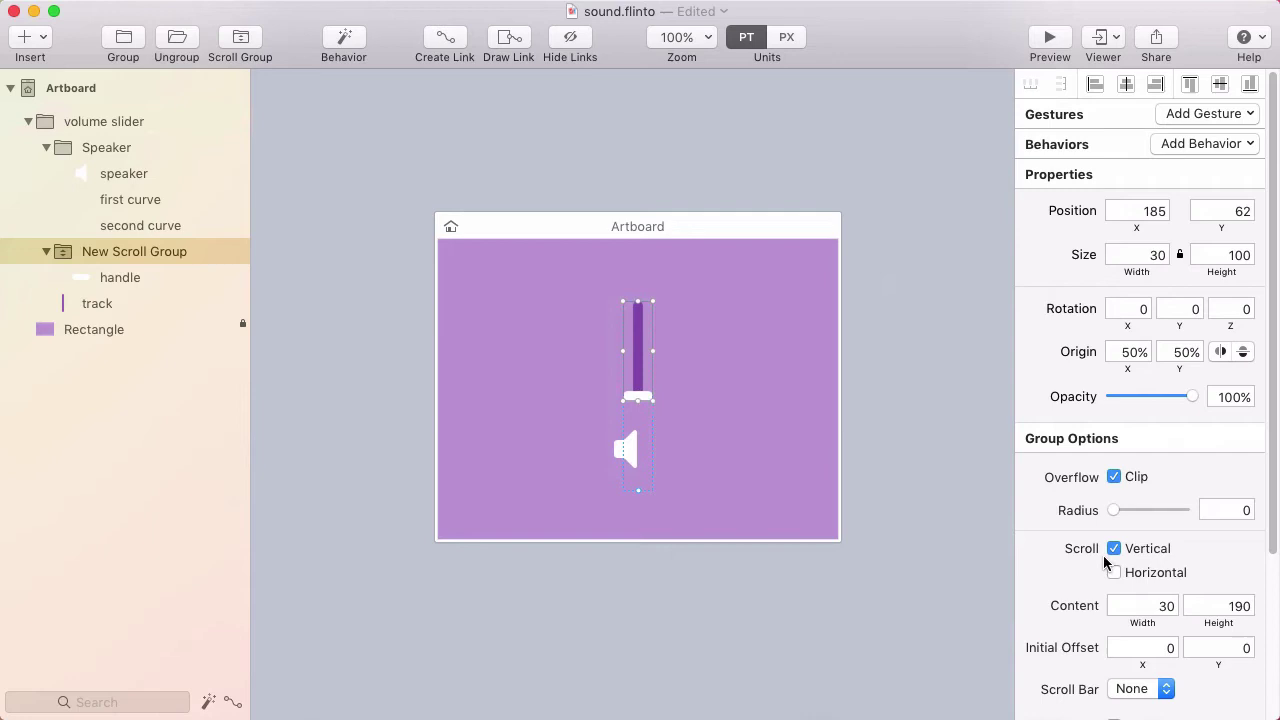
scroll(1124, 590, down, 5)
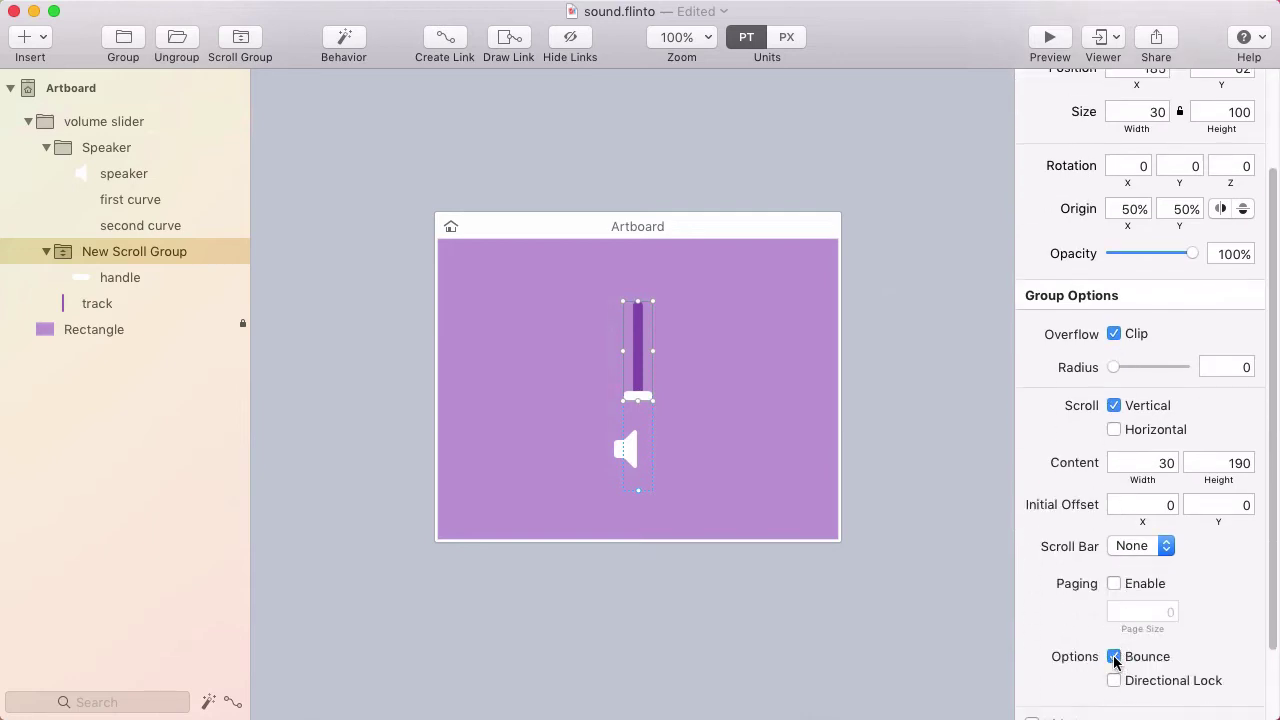
Switch off Bounce on the scroll group and drag the slider handle up and down in preview.
click(1049, 38)
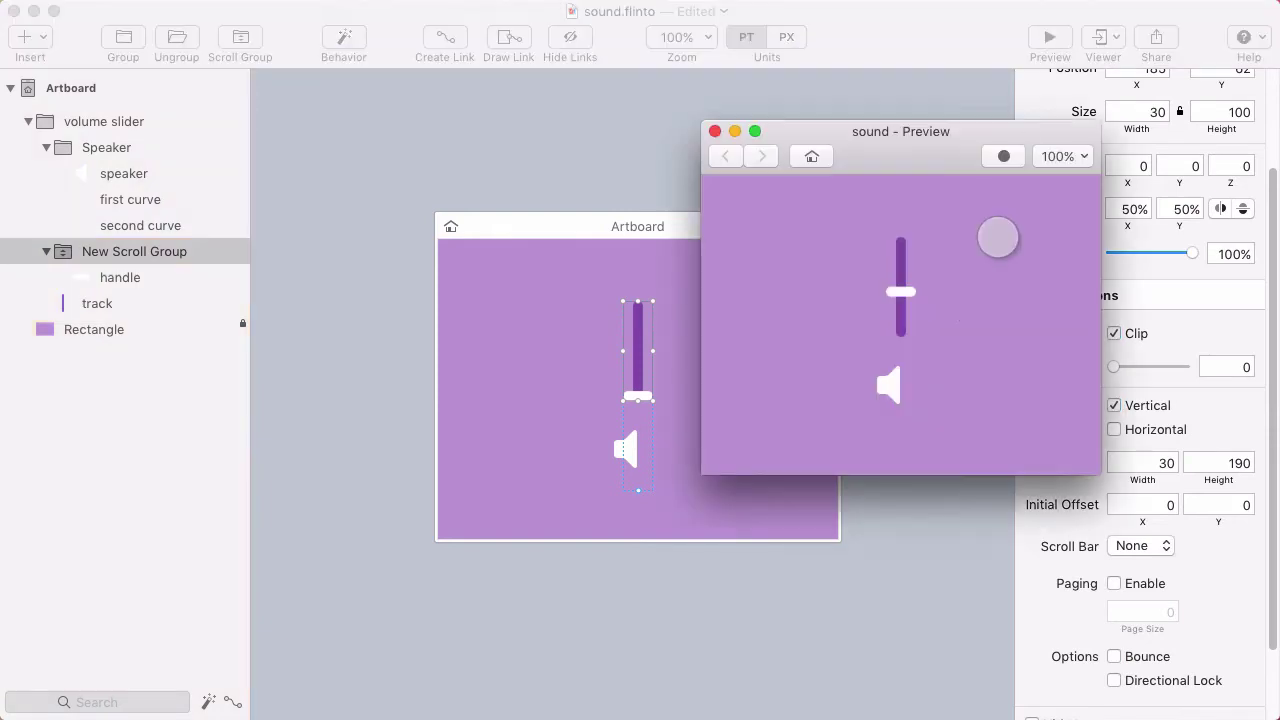
mouse_move(908, 291)
mouse_down()
mouse_move(923, 354)
mouse_move(903, 331)
mouse_move(903, 283)
mouse_move(900, 337)
mouse_move(903, 266)
mouse_move(909, 303)
mouse_move(922, 223)
mouse_move(903, 326)
mouse_move(908, 272)
mouse_move(899, 285)
mouse_move(980, 363)
mouse_move(900, 294)
mouse_move(900, 266)
mouse_move(901, 311)
mouse_move(900, 271)
mouse_move(901, 291)
mouse_up()
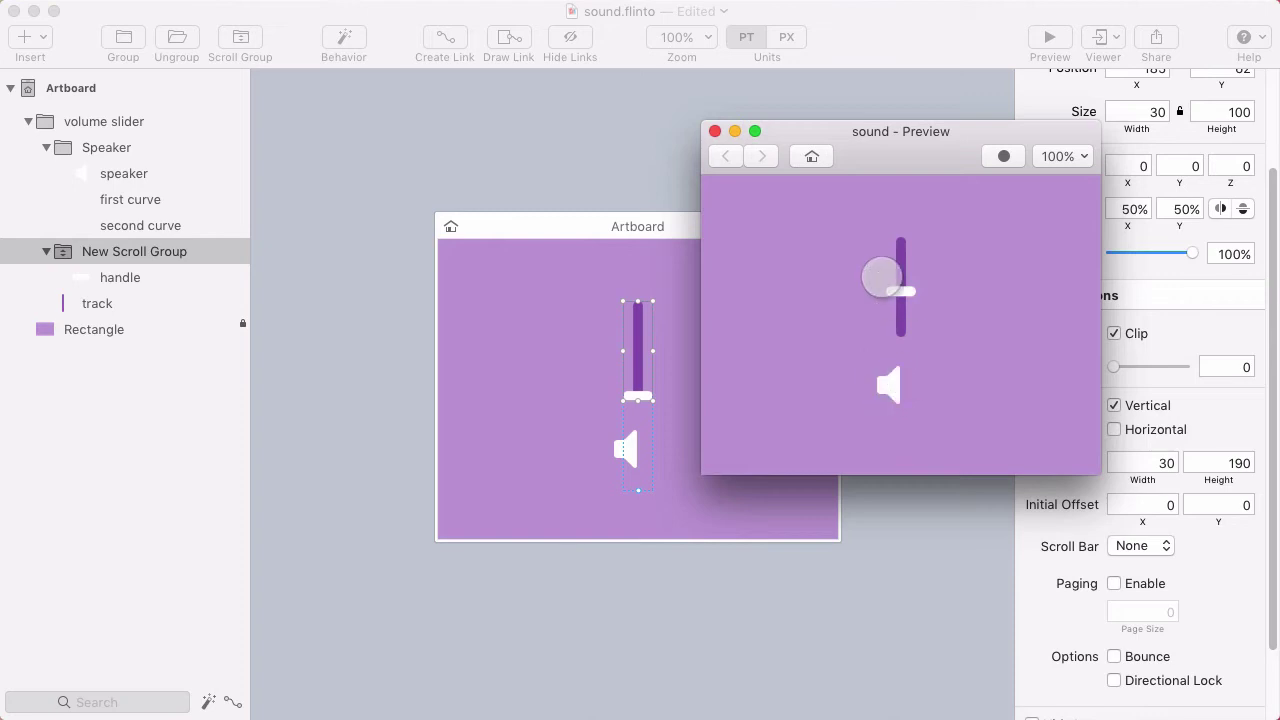
drag(901, 308, 943, 354)
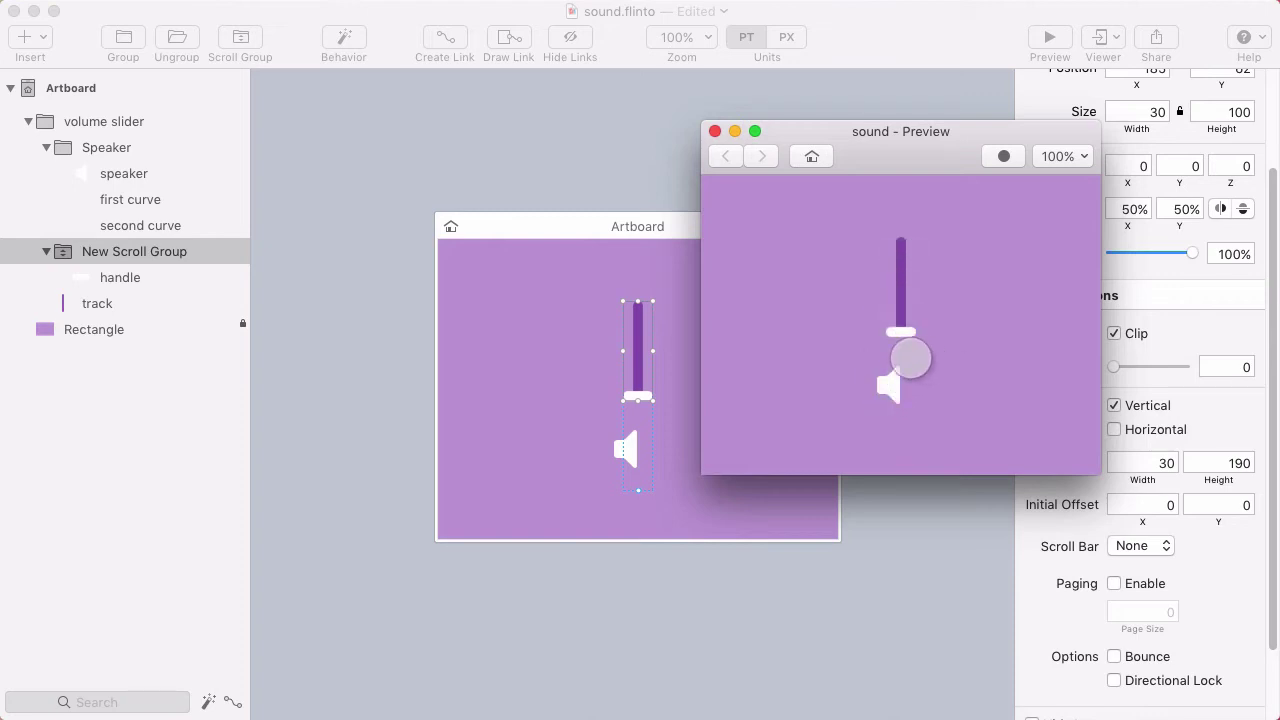
Select the volume slider group and open a behavior for it in the Behavior Designer.
click(609, 173)
click(635, 375)
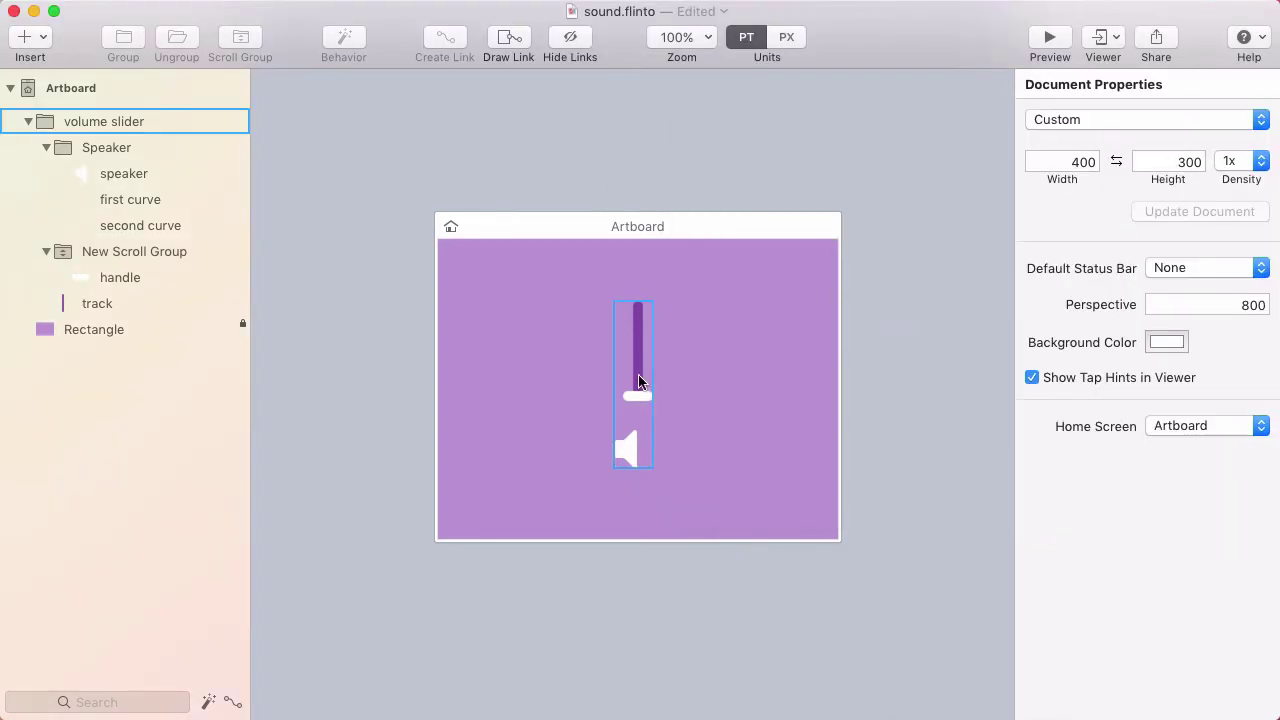
click(46, 147)
click(46, 173)
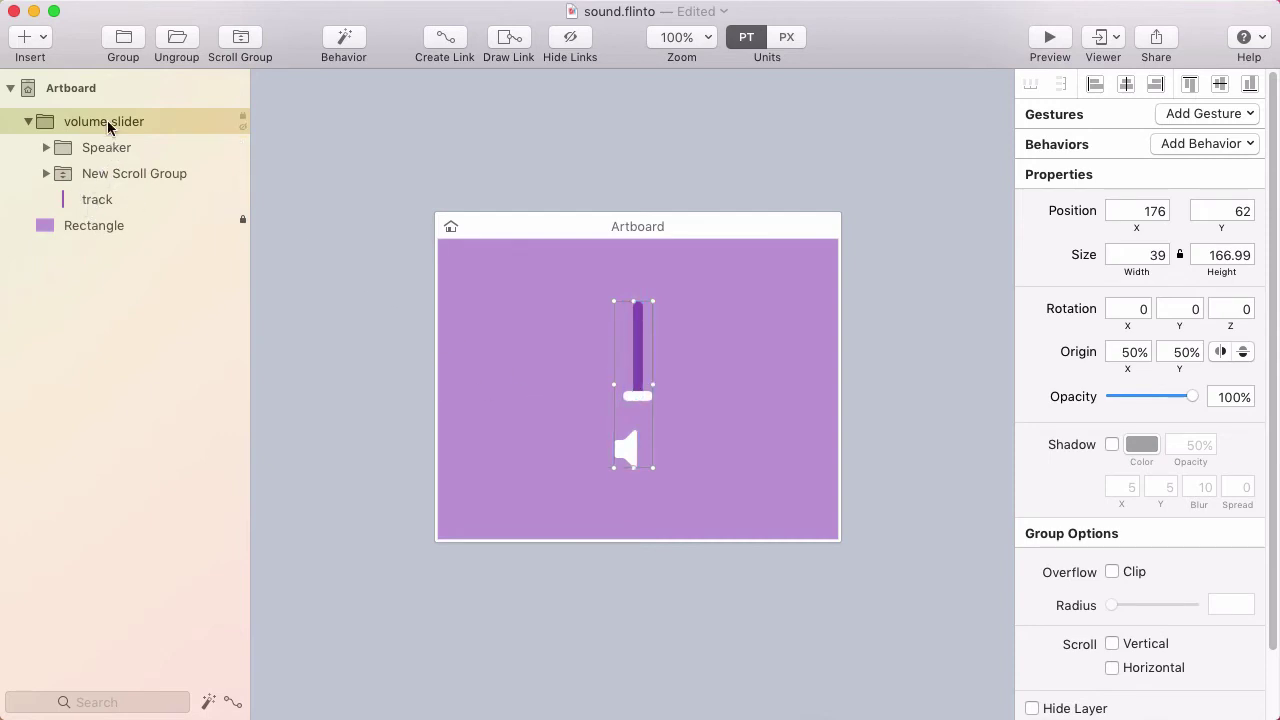
click(349, 42)
Add New State with the first sound-wave curve fully opaque and nudged right.
click(395, 165)
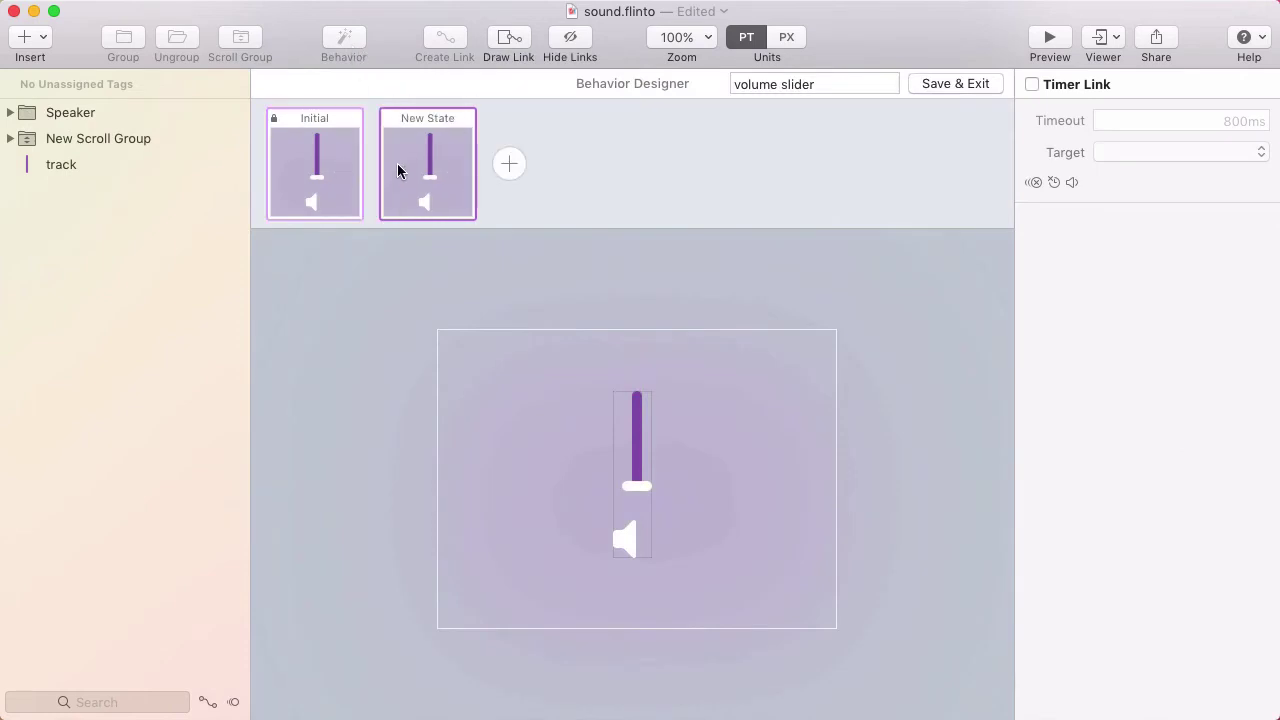
click(11, 112)
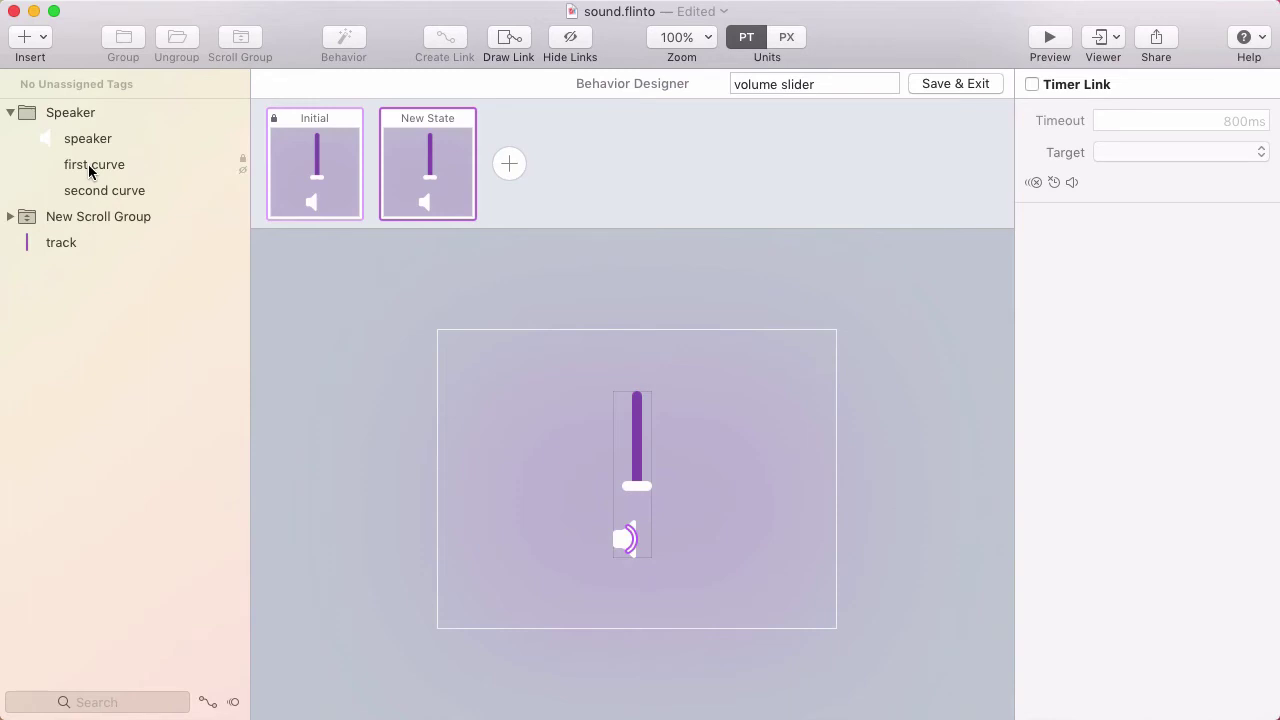
double_click(90, 166)
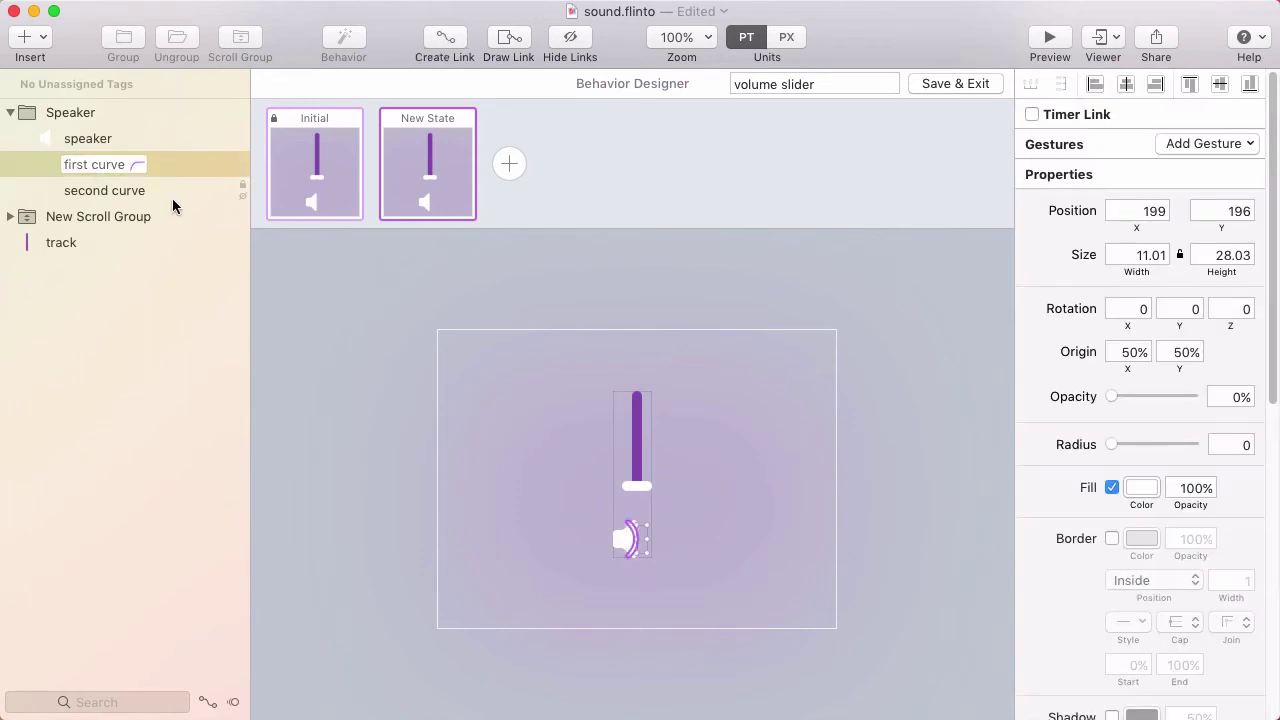
key(Right)
key(Right)
key(Right)
key(Right)
key(Right)
drag(1111, 396, 1192, 396)
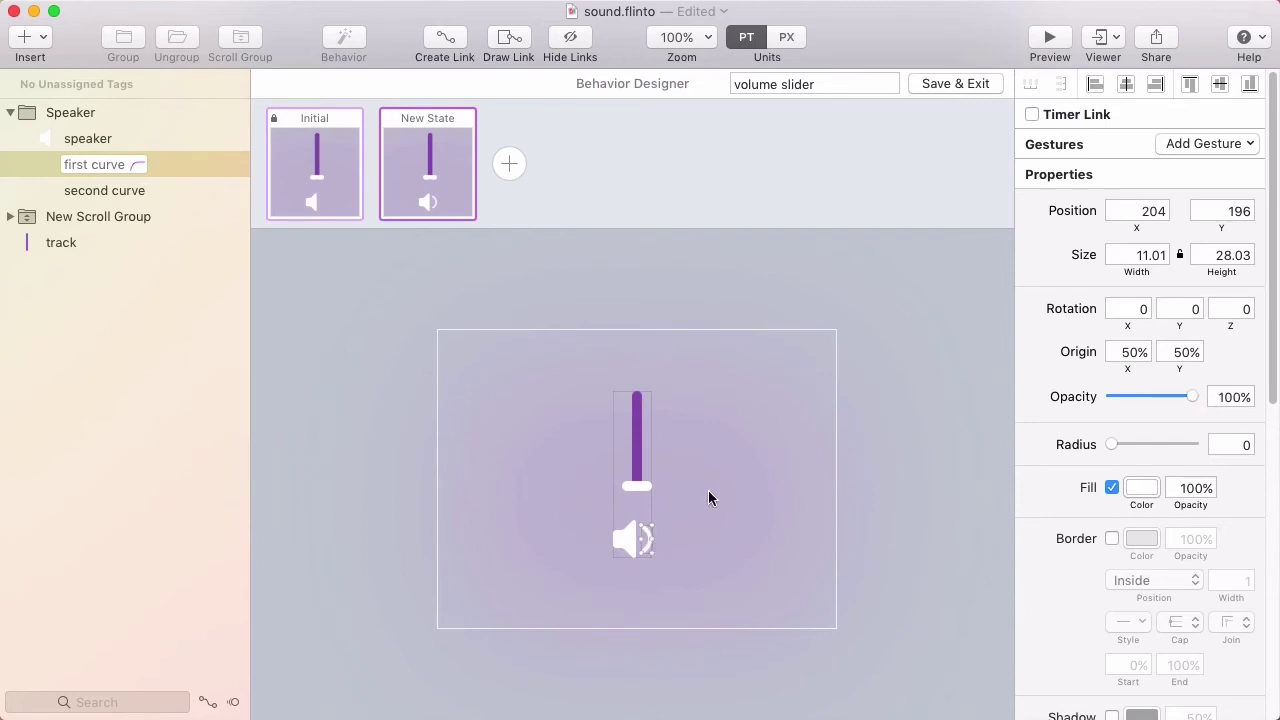
key(Right)
Add New State 1 with the second curve fully opaque and shifted right to X 215.
click(509, 163)
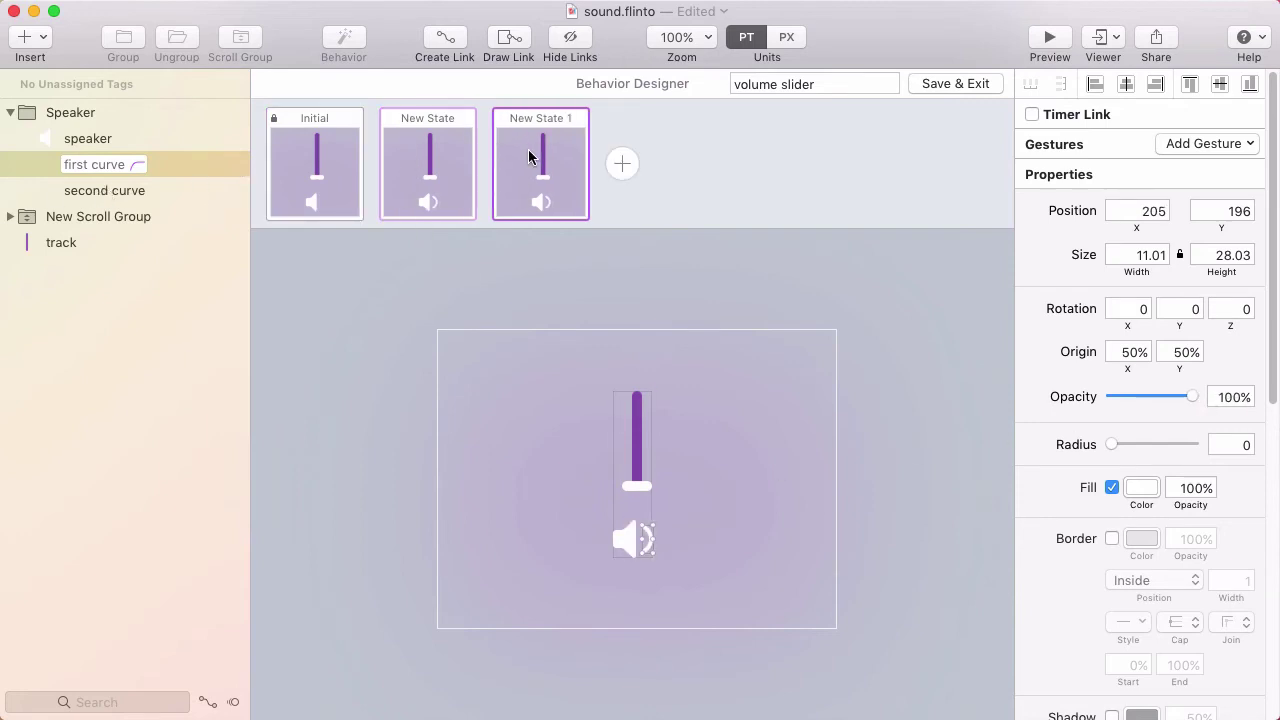
click(145, 192)
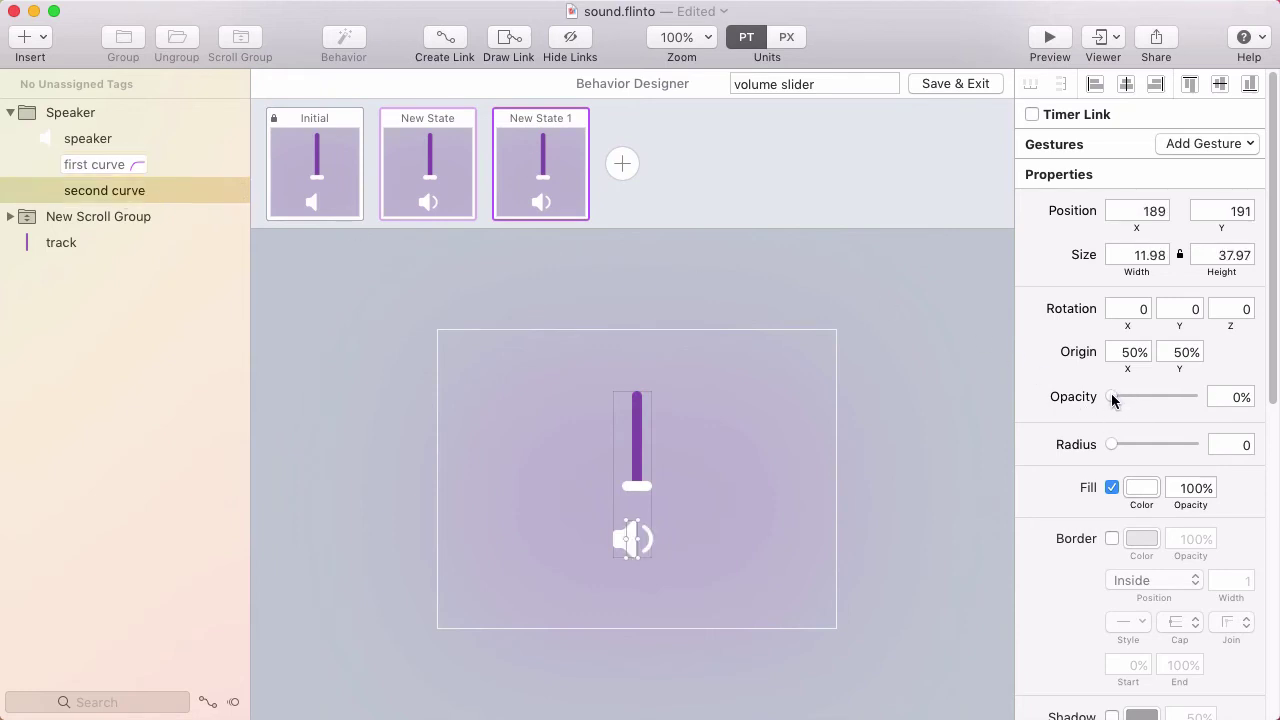
drag(1113, 398, 1195, 397)
key(shift+Right)
key(shift+Right)
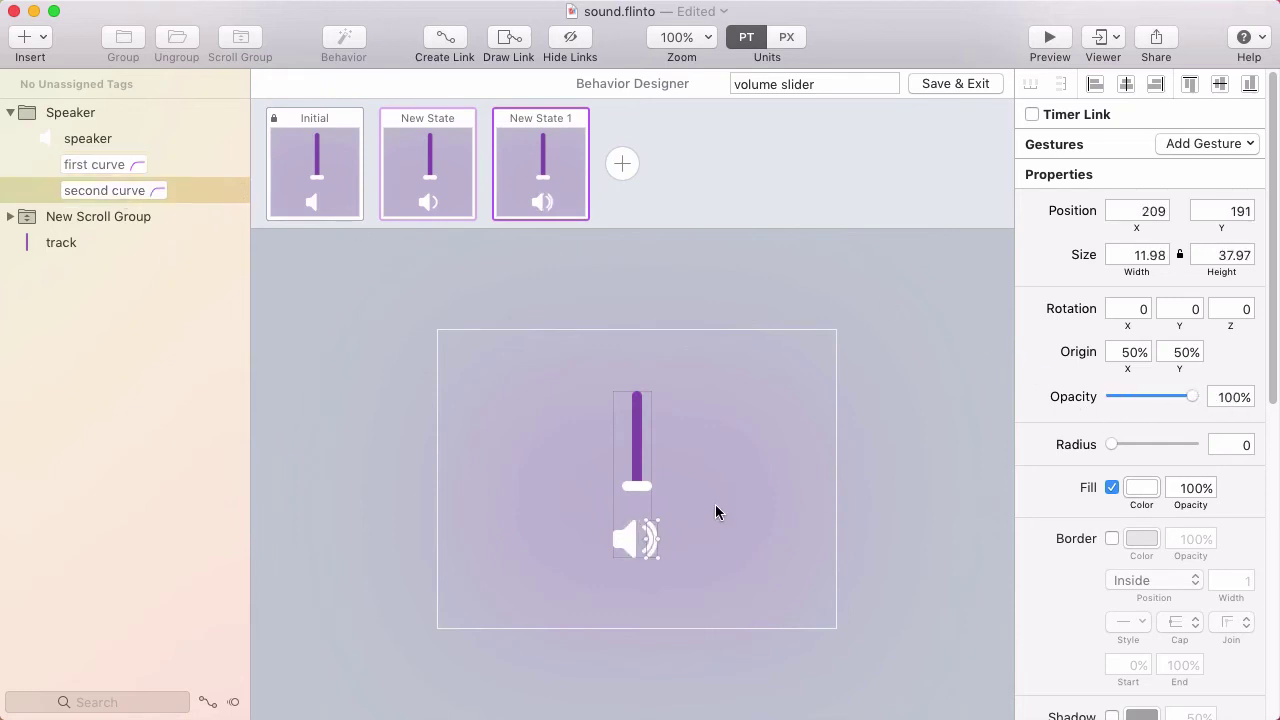
key(Right)
key(Right)
key(Right)
key(Right)
key(Right)
key(Right)
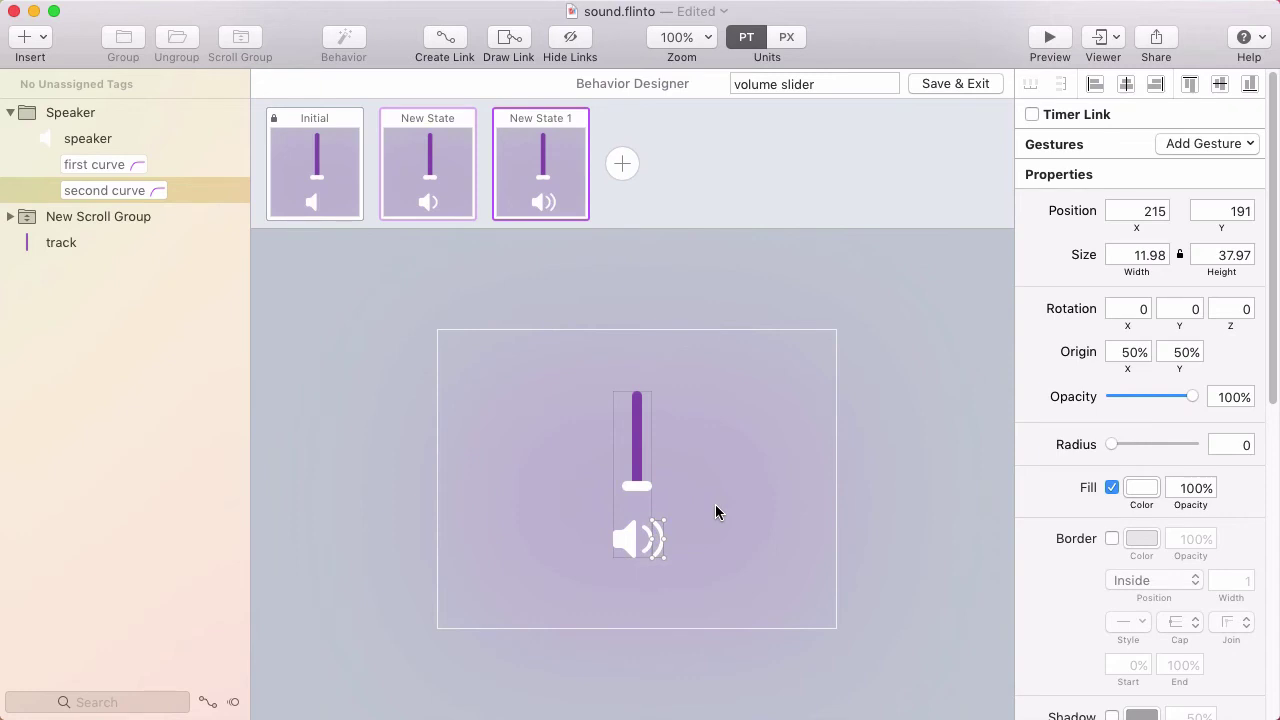
click(790, 514)
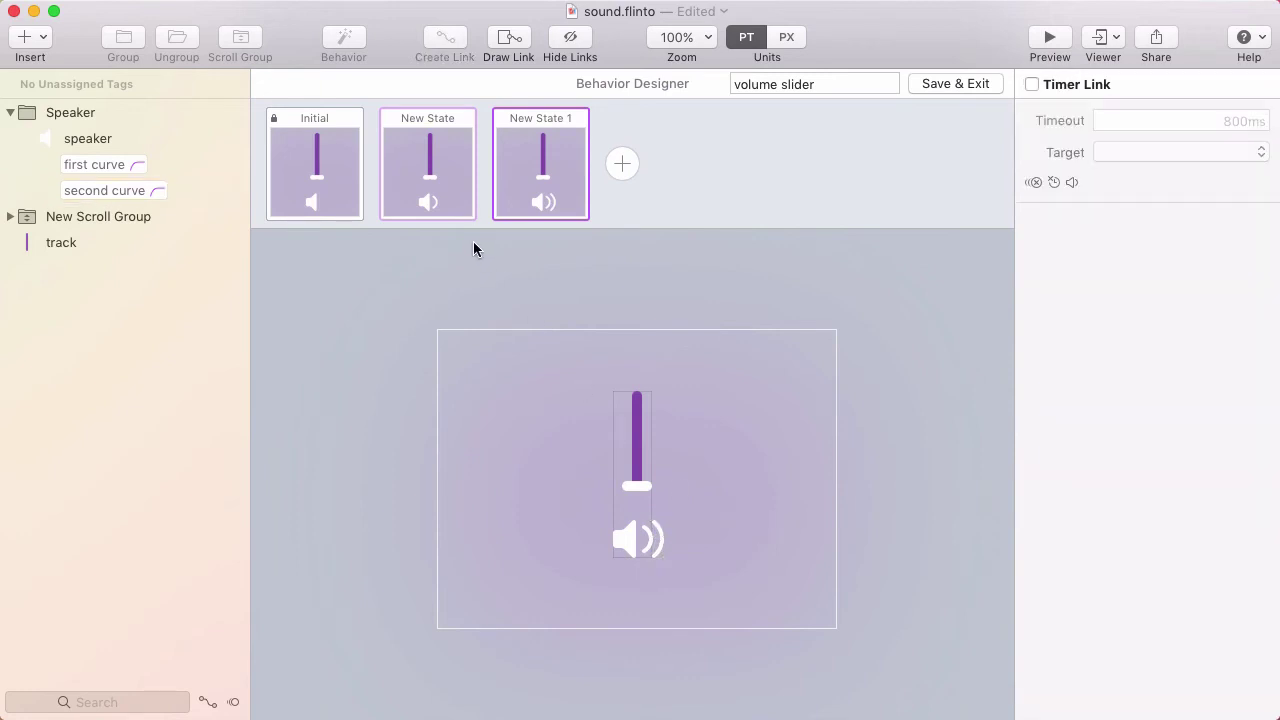
Link New Scroll Group's vertical scrolling from Initial to New State, with the range ending at 50.
click(430, 185)
click(324, 182)
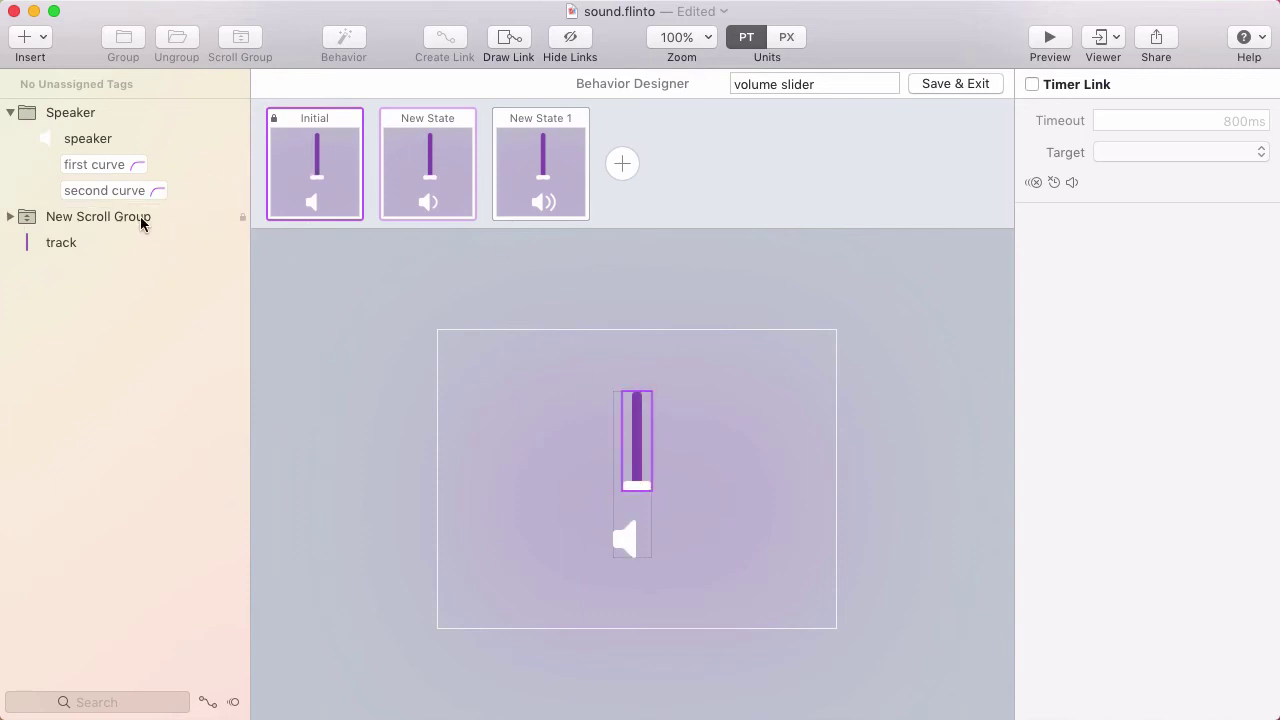
click(66, 216)
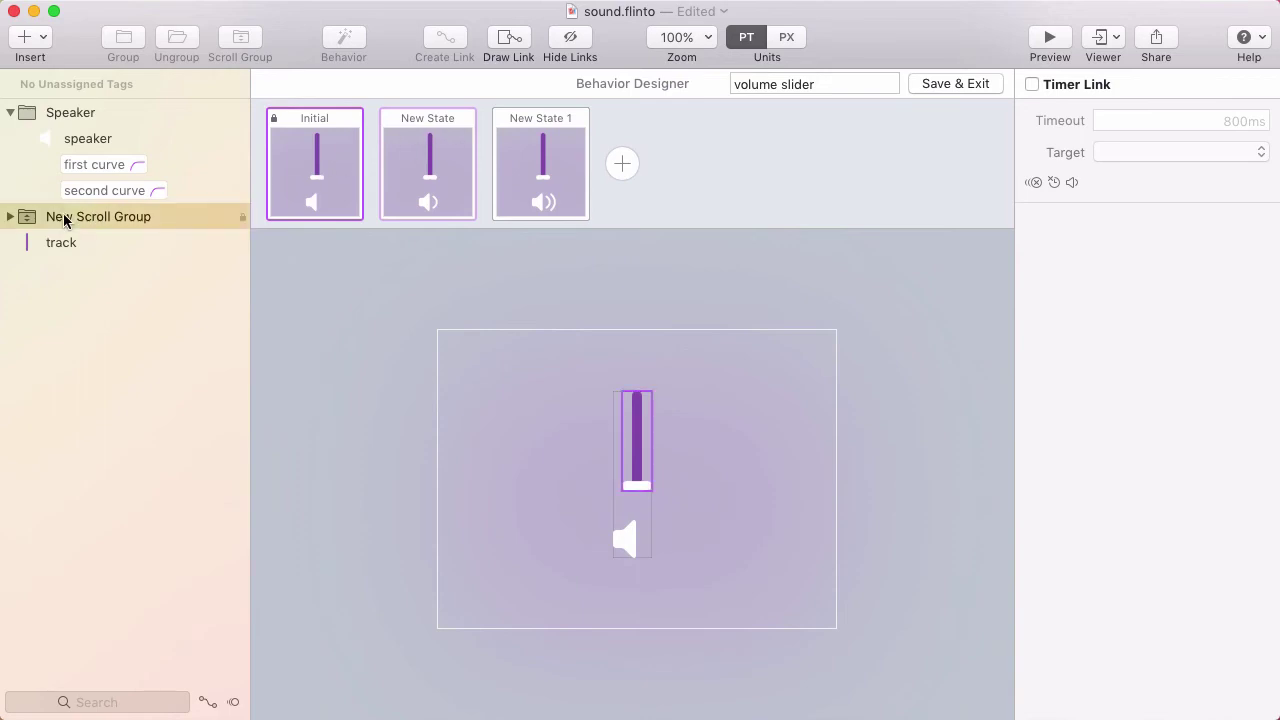
drag(445, 40, 420, 175)
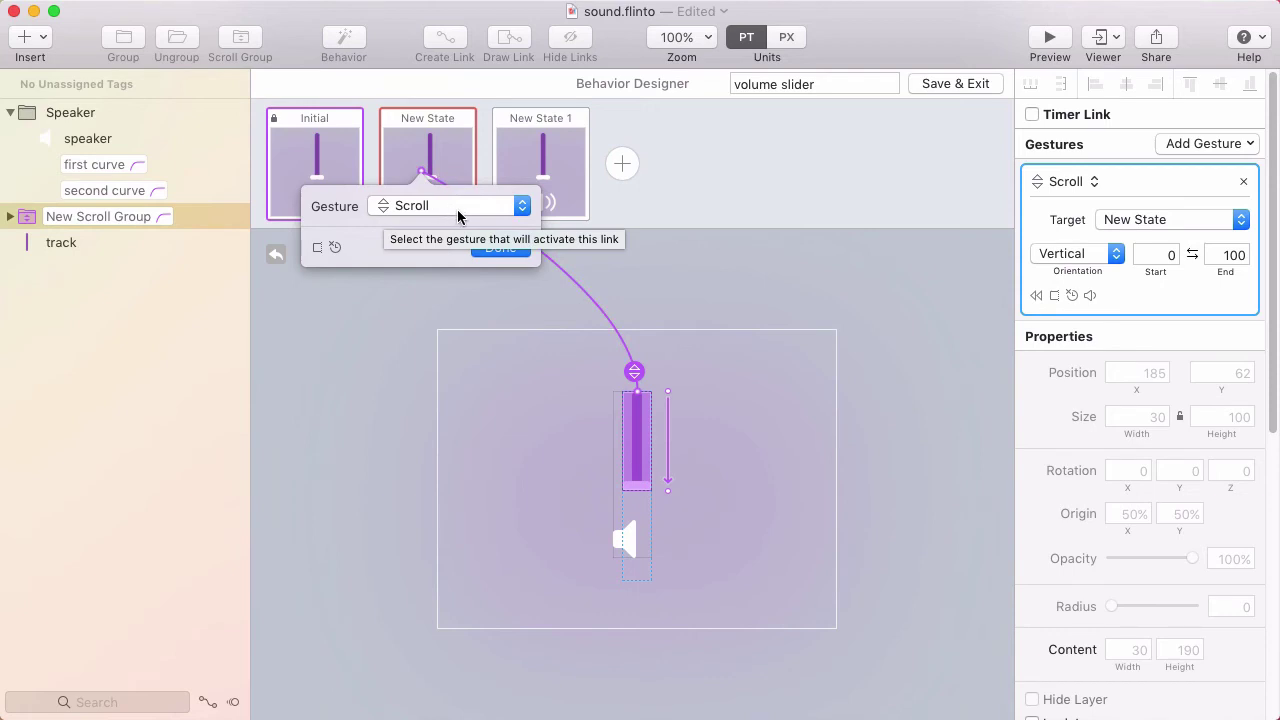
click(497, 251)
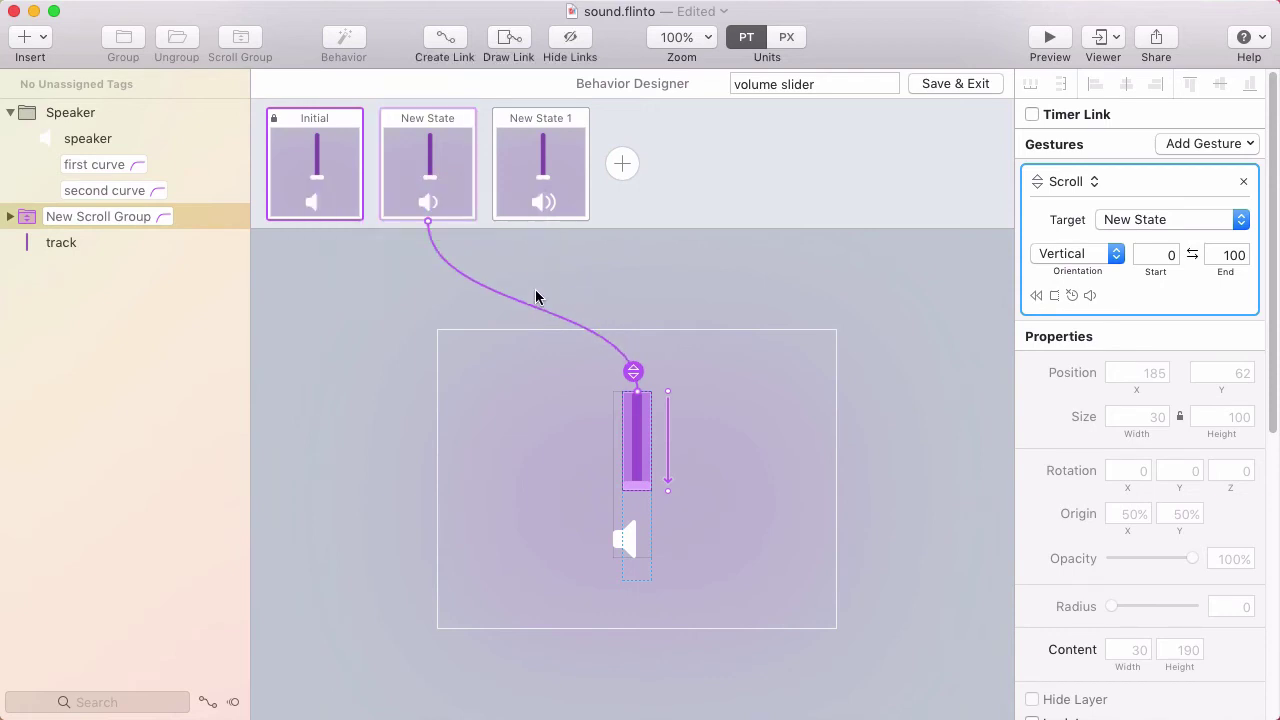
drag(671, 482, 677, 439)
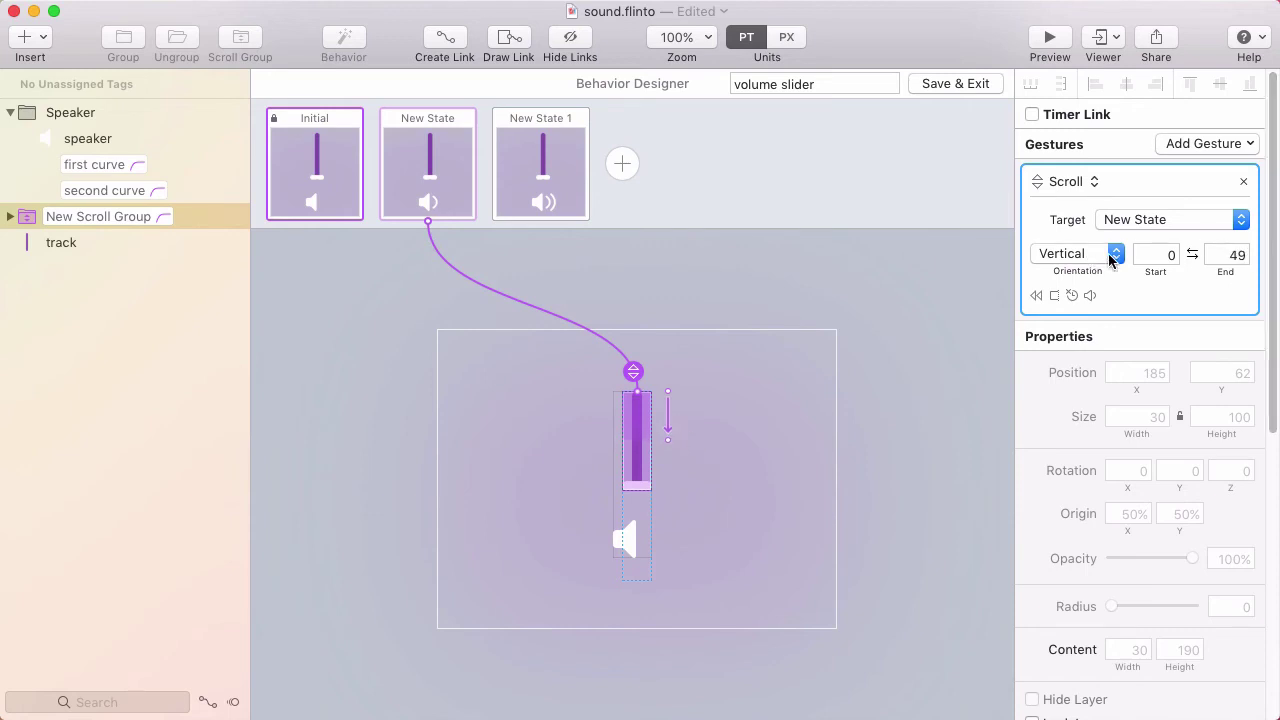
double_click(1240, 257)
text(50)
key(Return)
Add a Scroll link from New State to New State 1 with Start 50 and End 100.
click(428, 167)
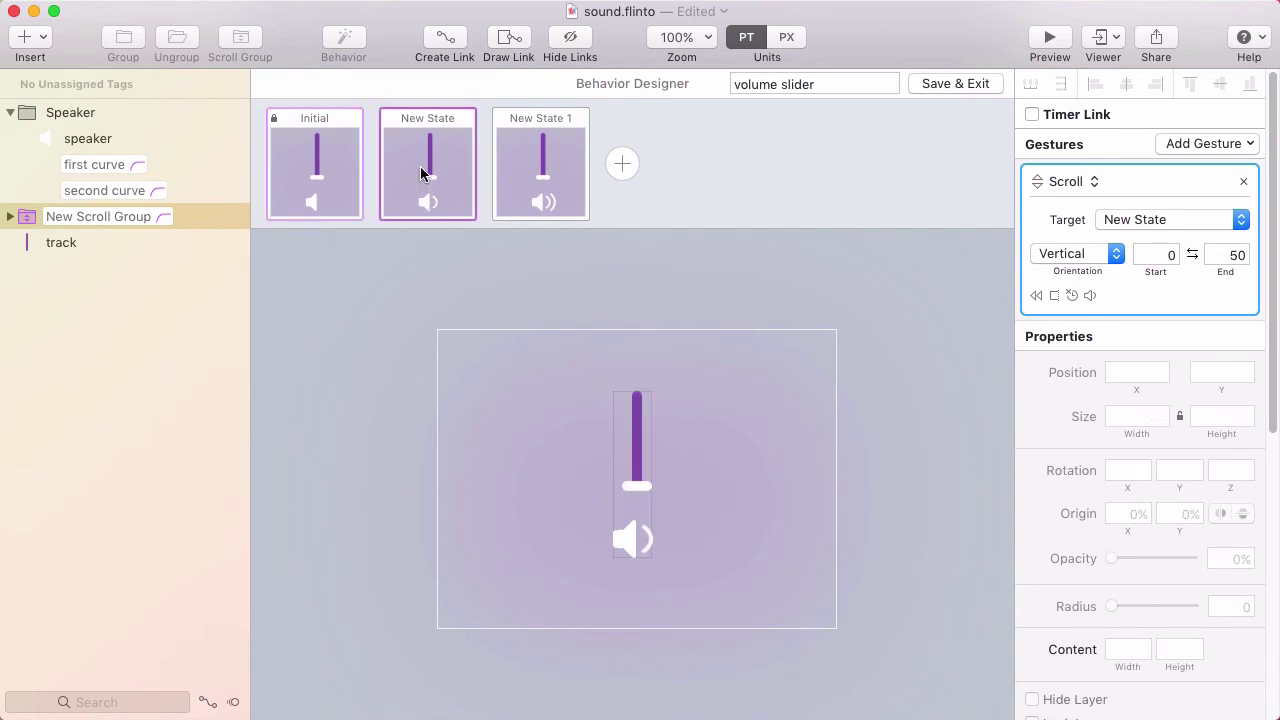
mouse_move(638, 432)
mouse_down()
mouse_move(509, 337)
mouse_move(503, 277)
mouse_move(545, 165)
mouse_up()
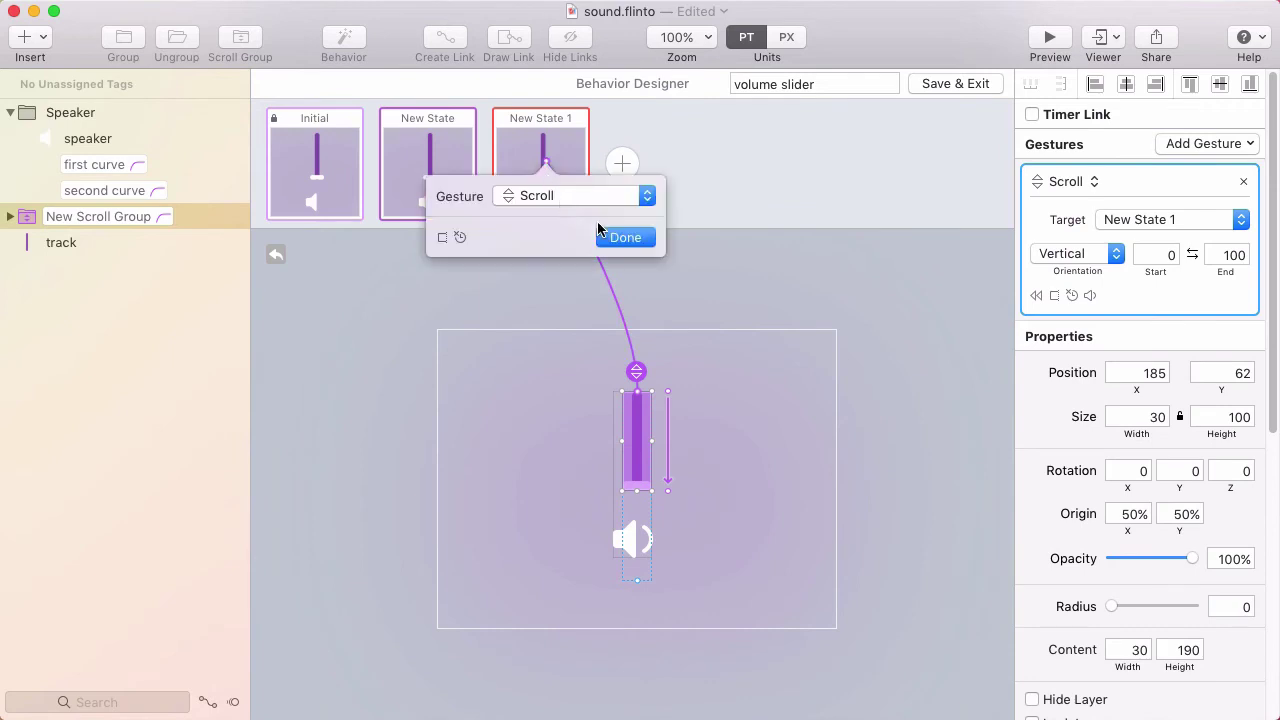
click(624, 238)
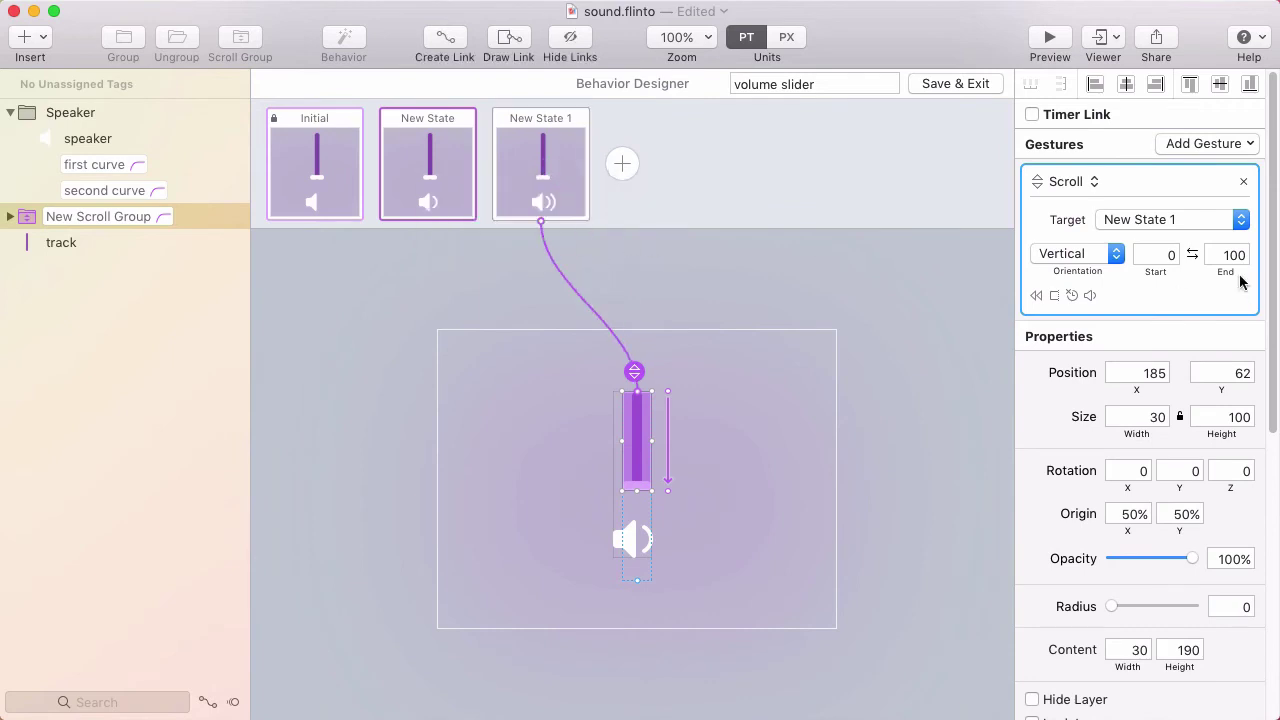
click(1170, 255)
text(50)
key(Tab)
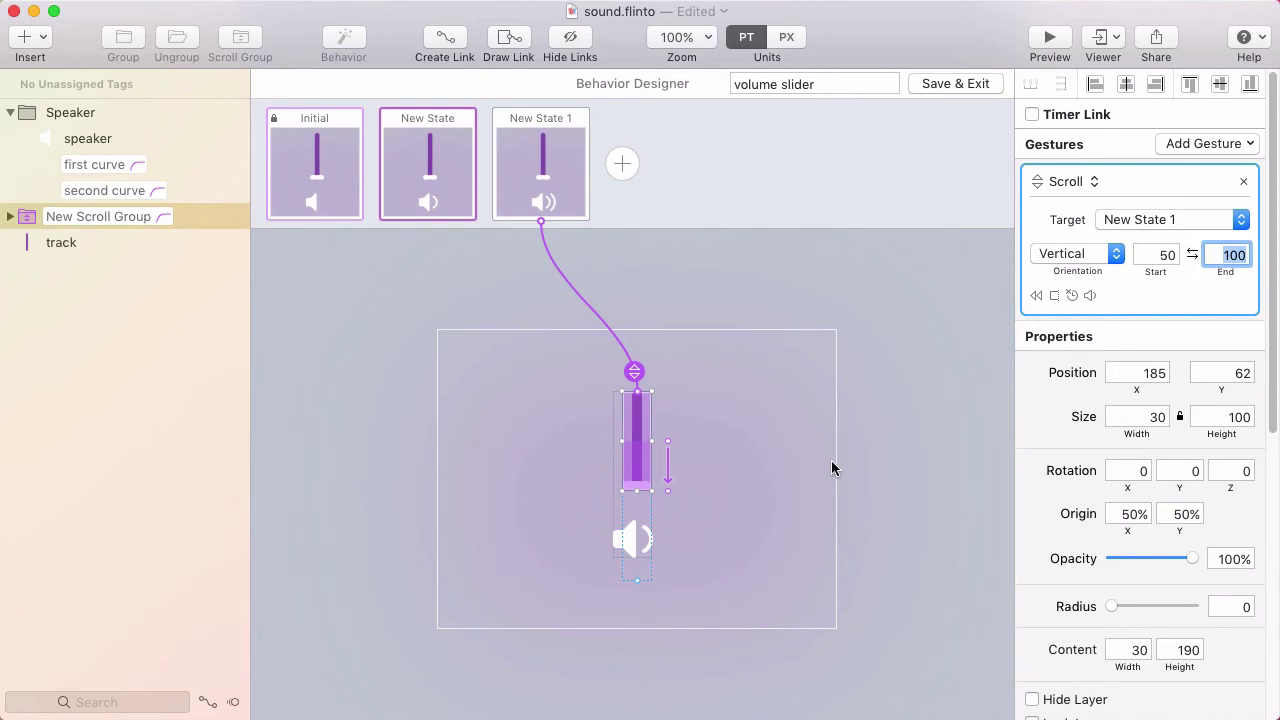
click(636, 450)
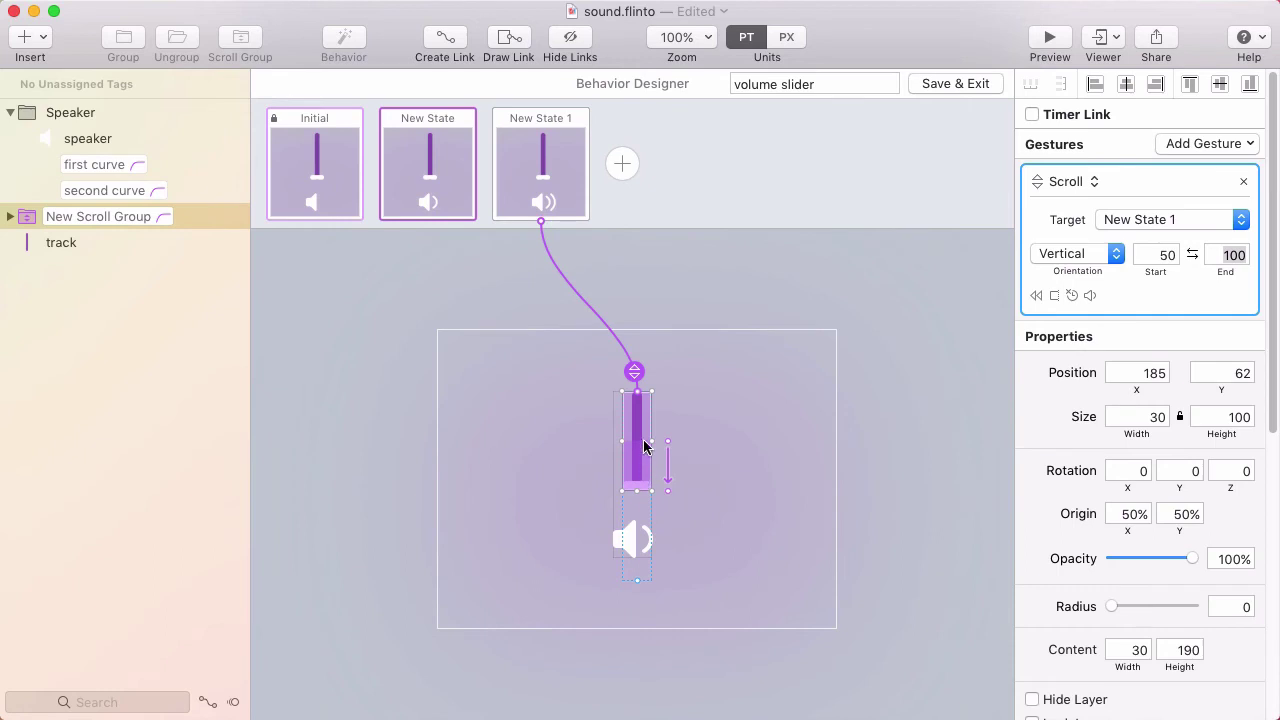
Open the preview and slide the volume knob up so the speaker gains sound waves.
key(super+p)
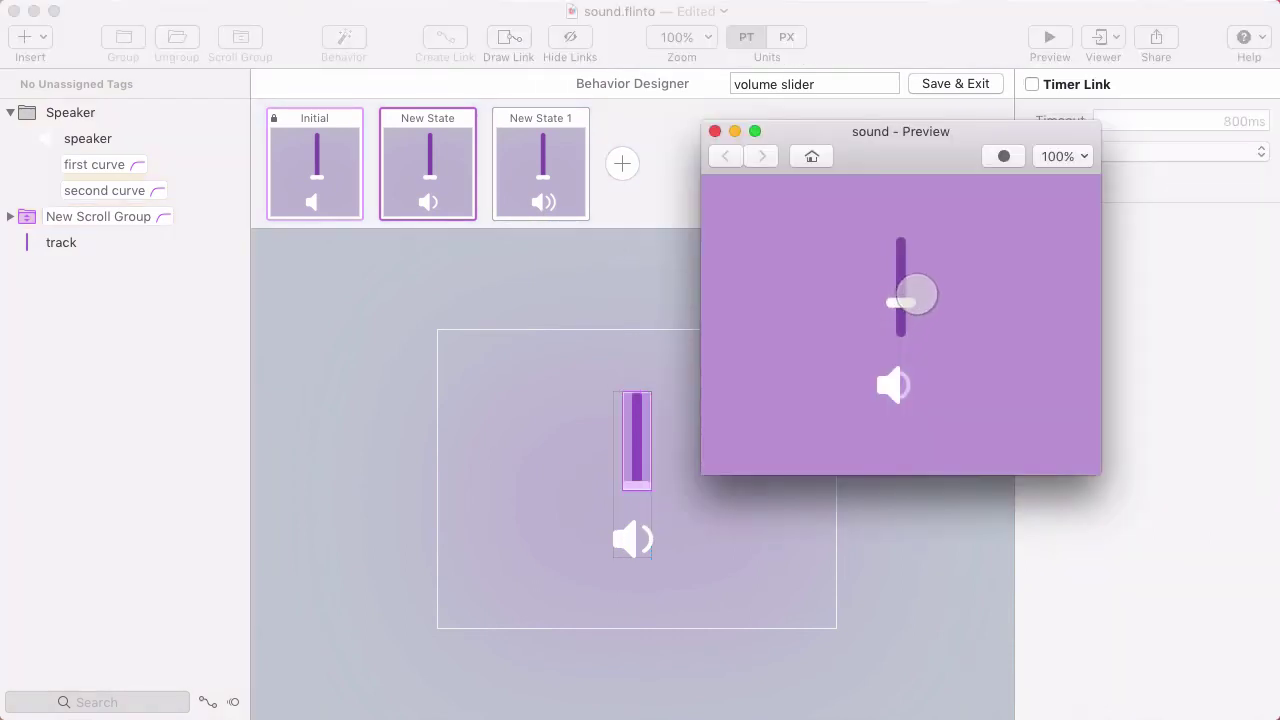
drag(920, 294, 931, 217)
Link the slider's scroll group to New State 1 with a scroll range ending at 90.
click(552, 183)
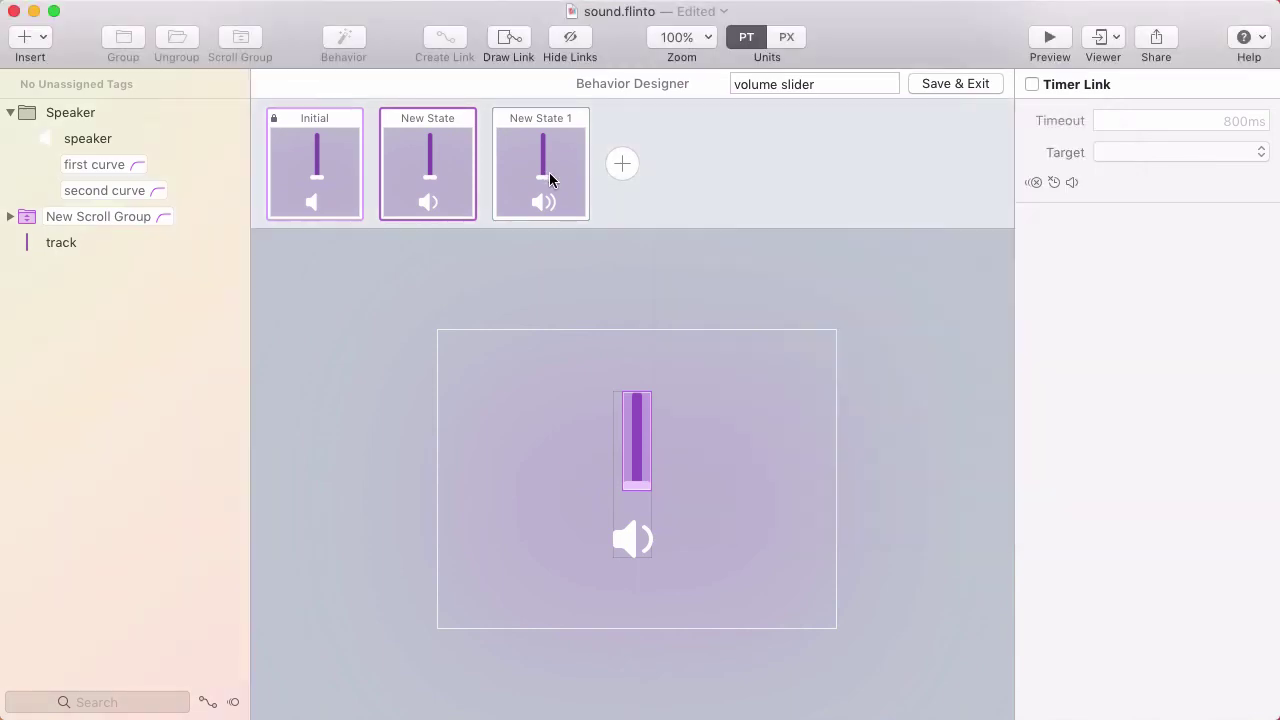
click(545, 177)
click(623, 452)
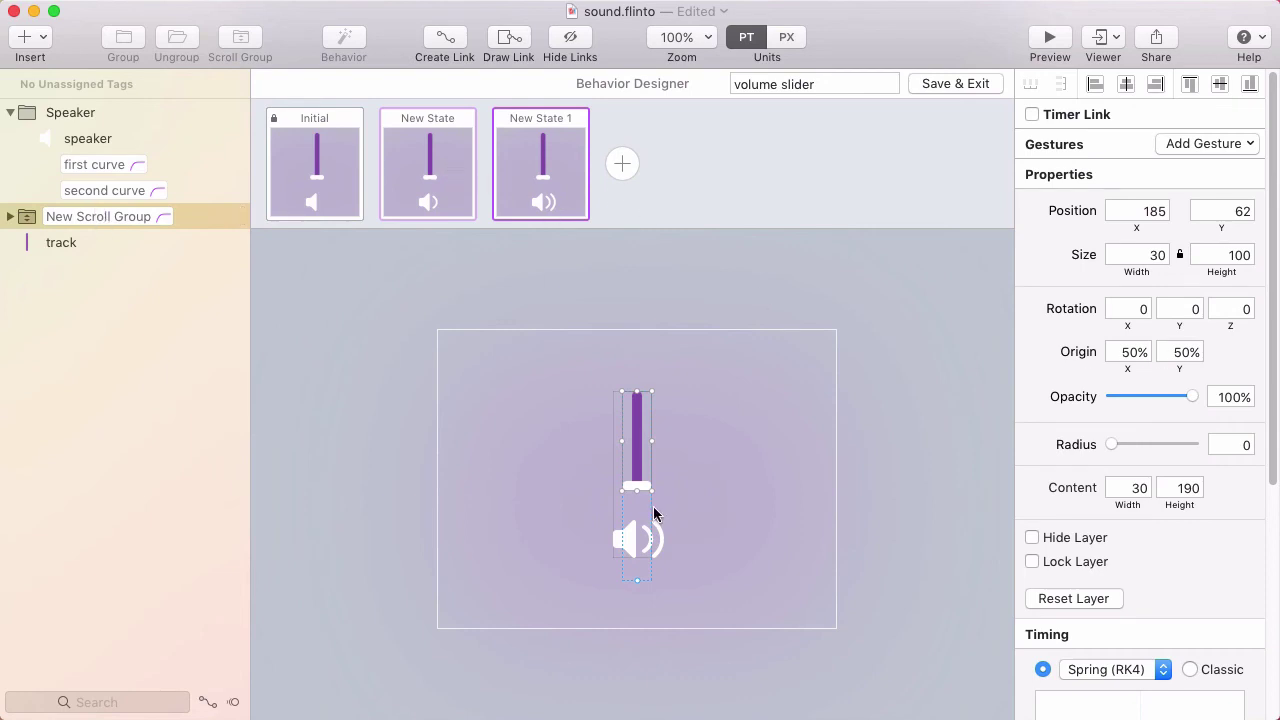
drag(639, 453, 445, 196)
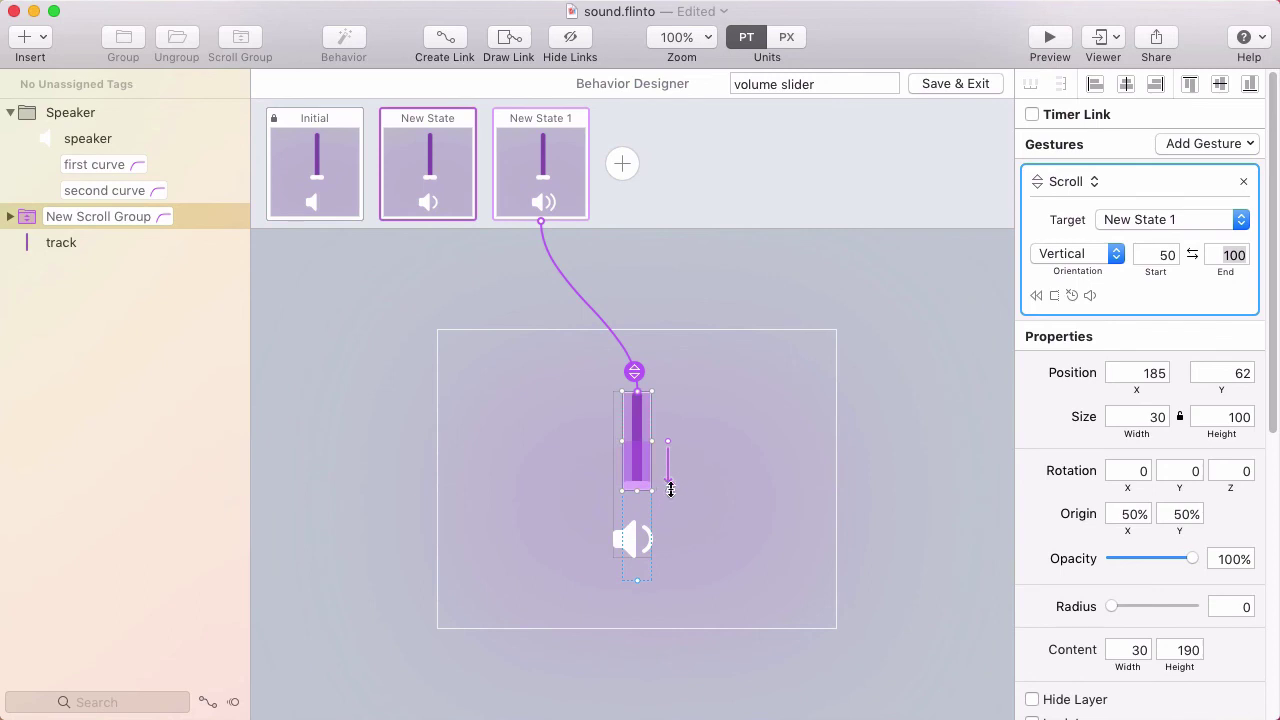
drag(671, 489, 671, 481)
Open the preview and drag the volume knob fully up so both sound waves show.
key(super+Return)
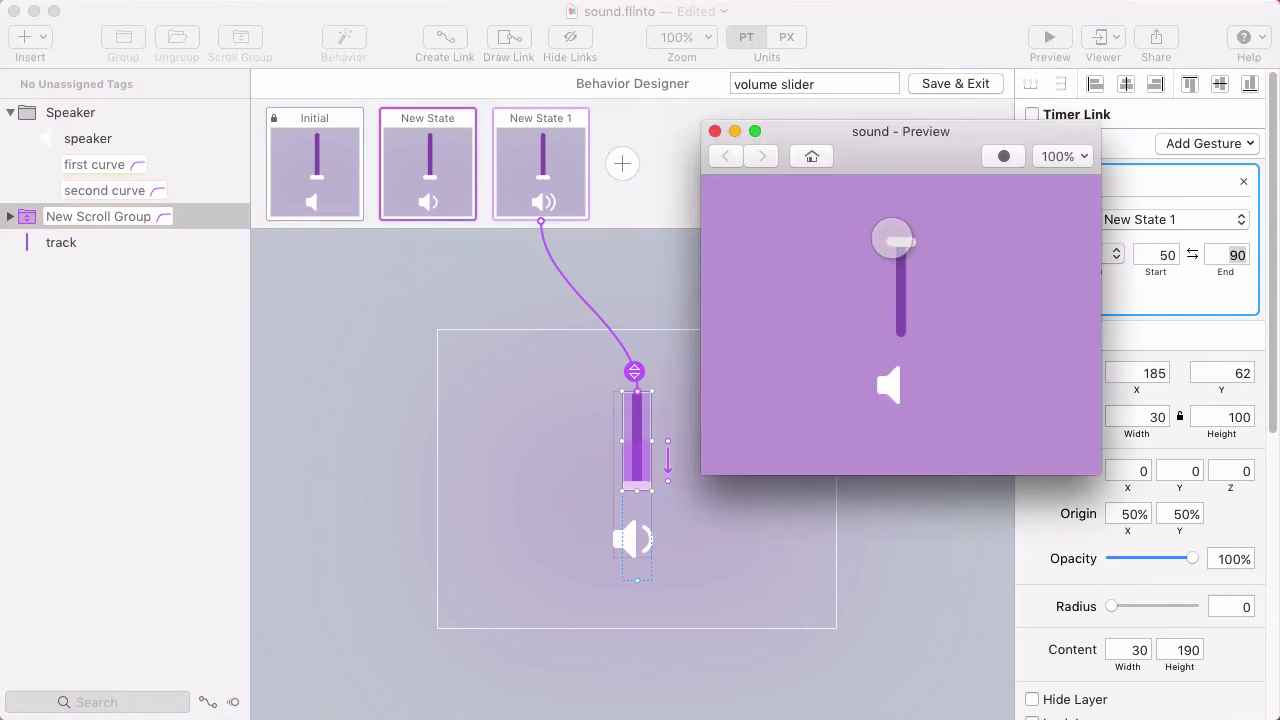
drag(903, 334, 947, 240)
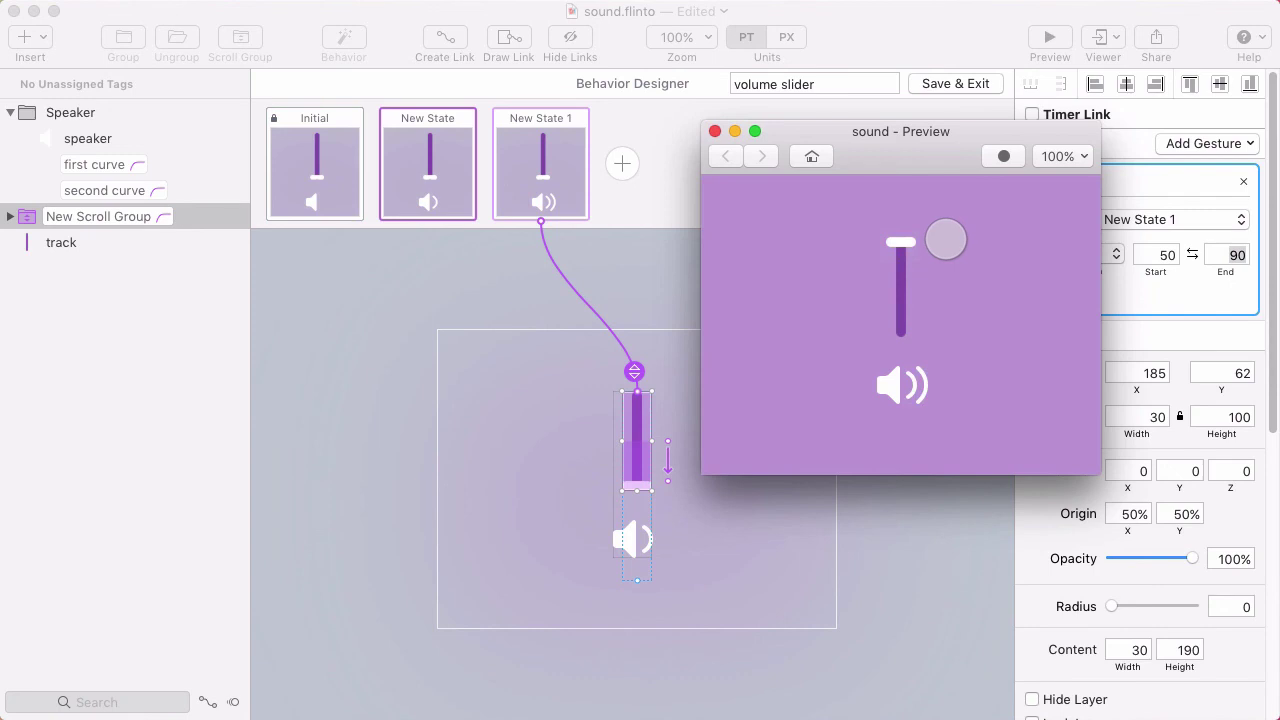
Nudge the second curve layer in New State right to X 204.
click(449, 203)
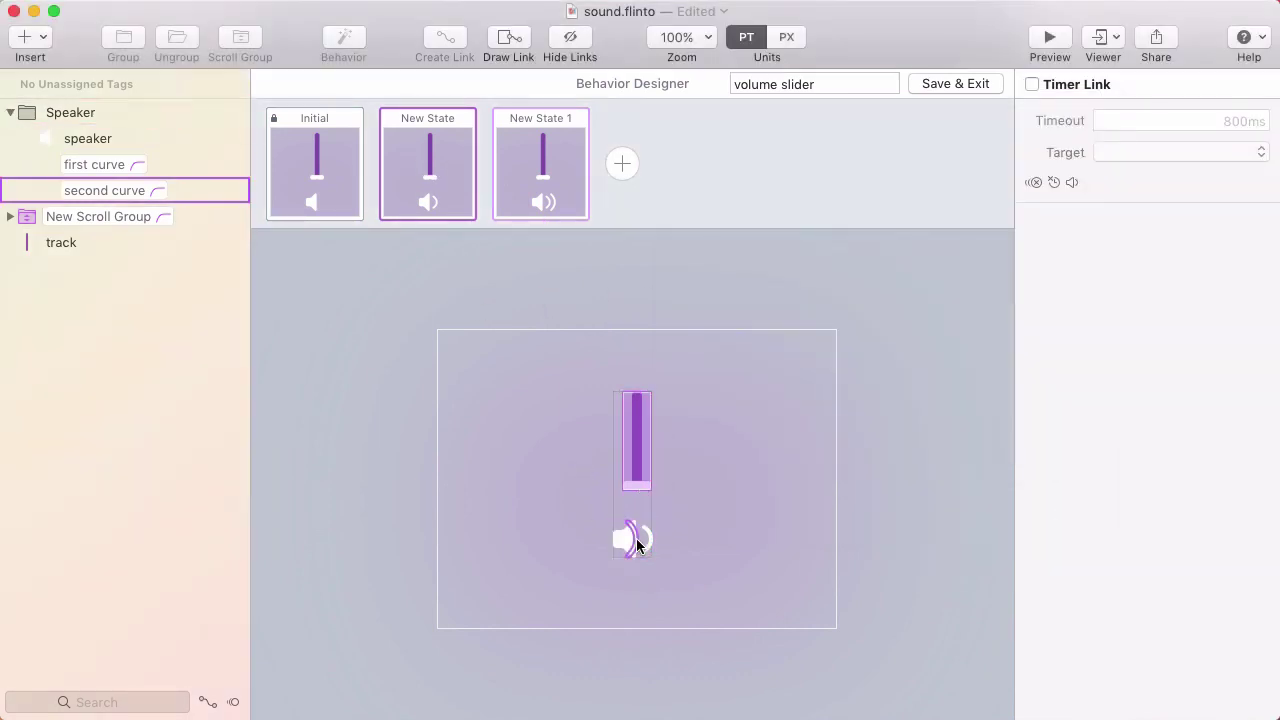
click(634, 540)
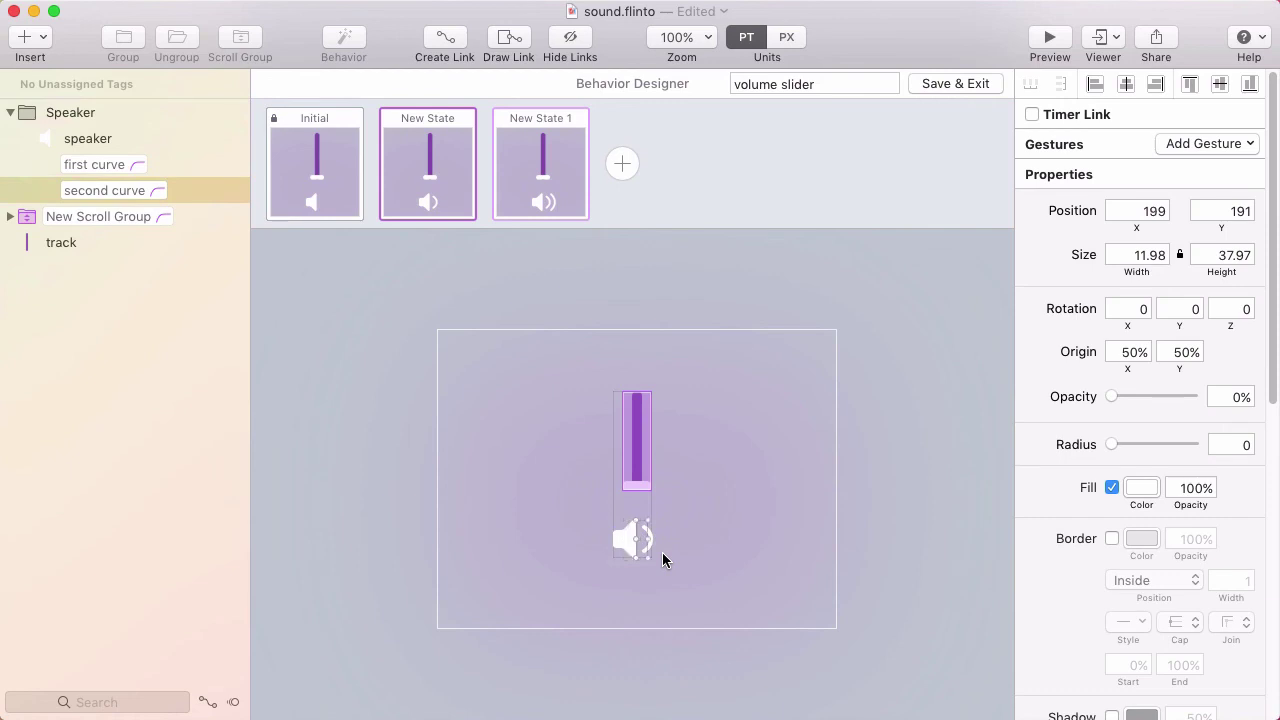
key(Right)
key(Right)
key(Right)
key(Right)
key(Right)
Open the prototype preview with Cmd+P.
key(super+p)
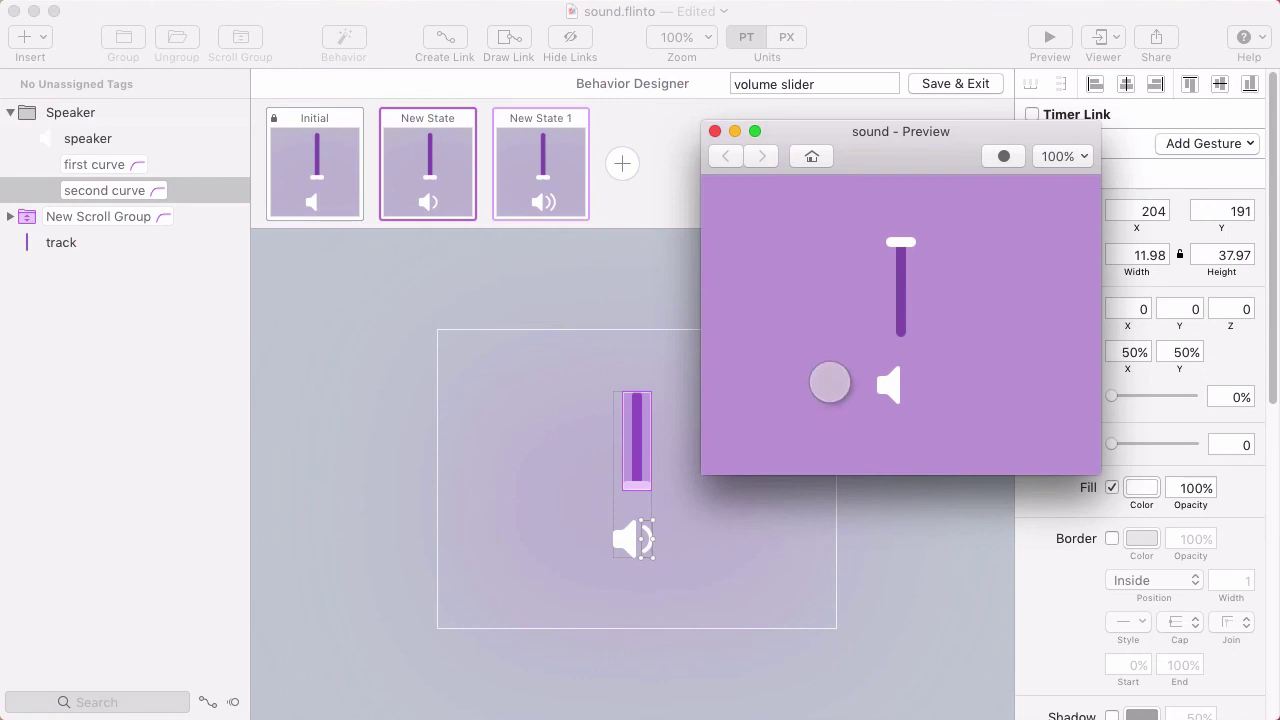